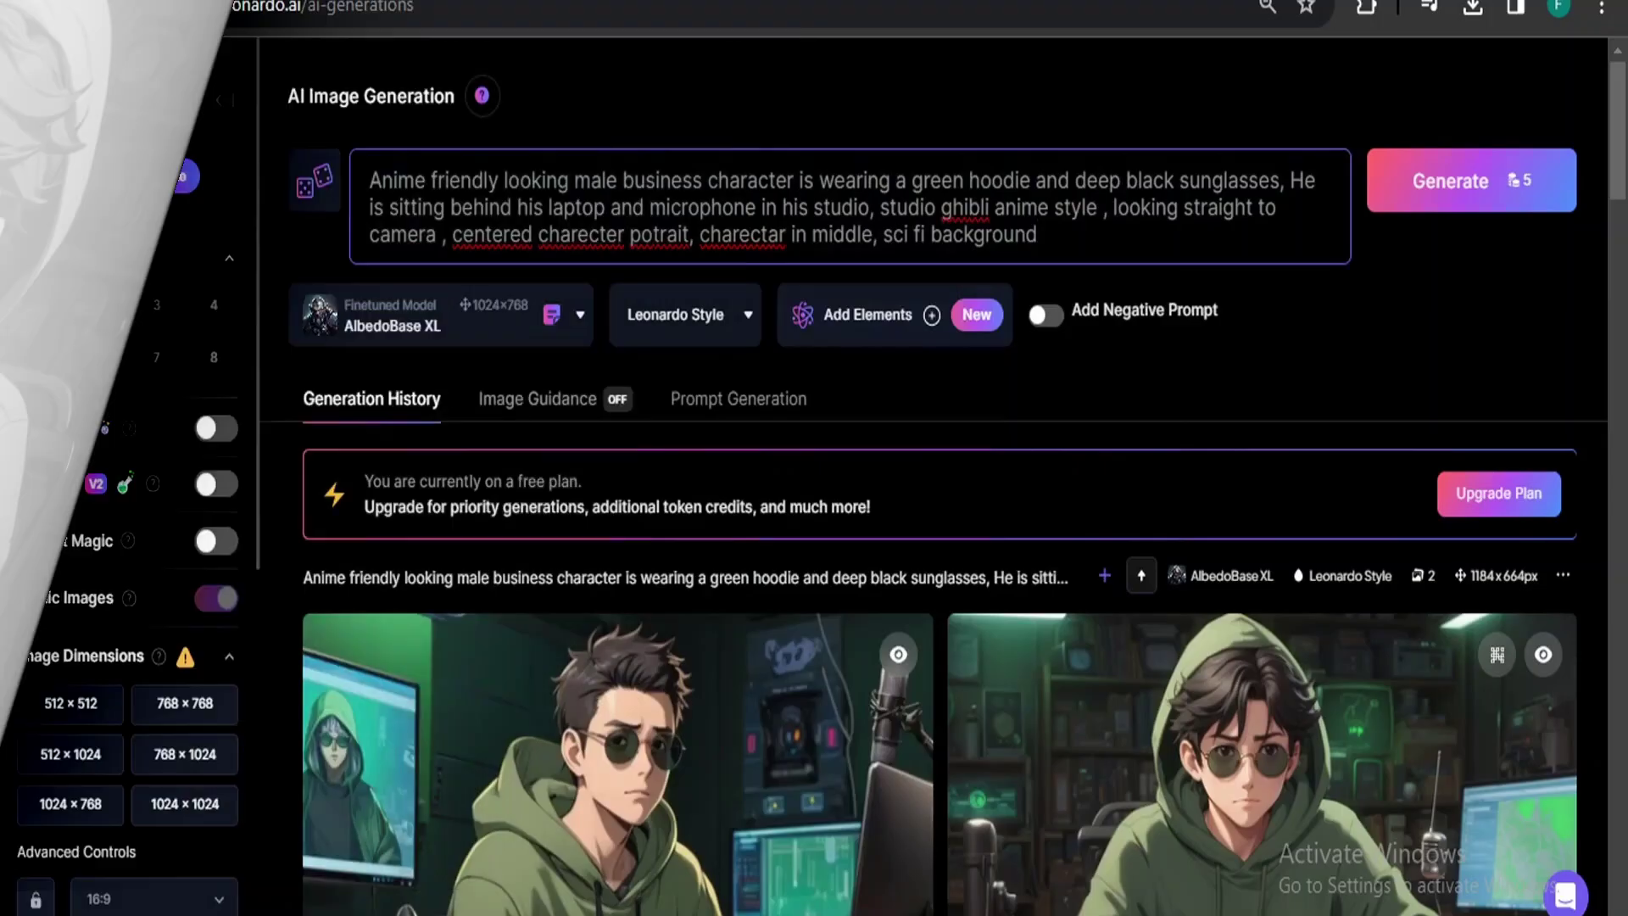
# Review the anime business-character prompt text, then bring up the finetuned model list.
pyautogui.moveTo(1036, 235); pyautogui.dragTo(369, 180)
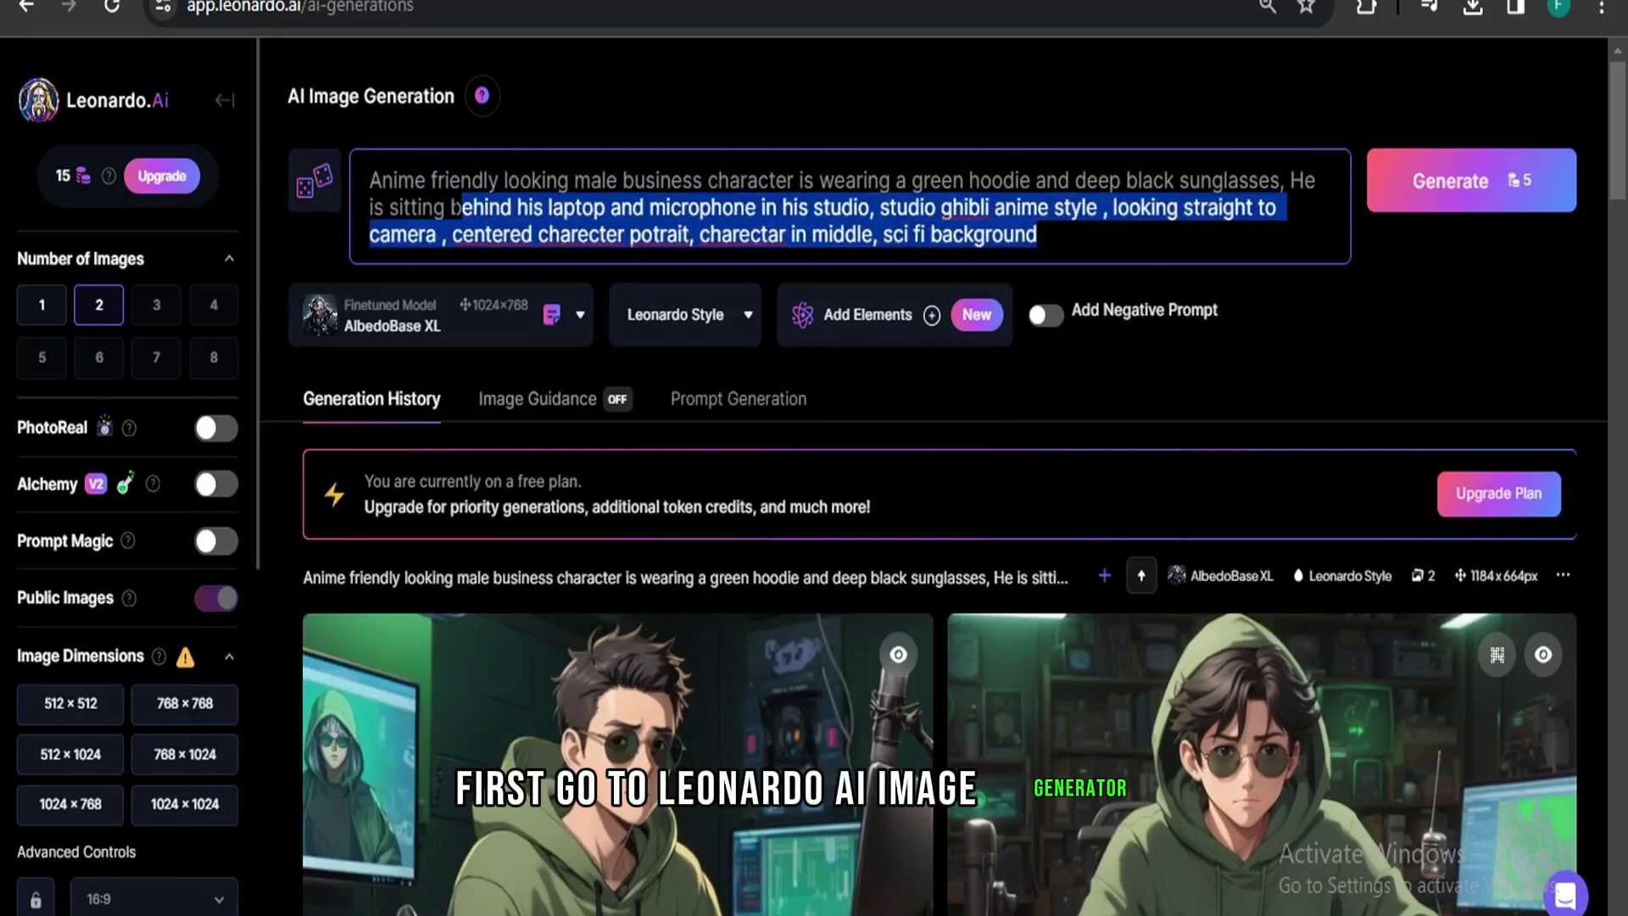
pyautogui.click(1038, 234)
pyautogui.moveTo(1038, 234); pyautogui.dragTo(891, 234)
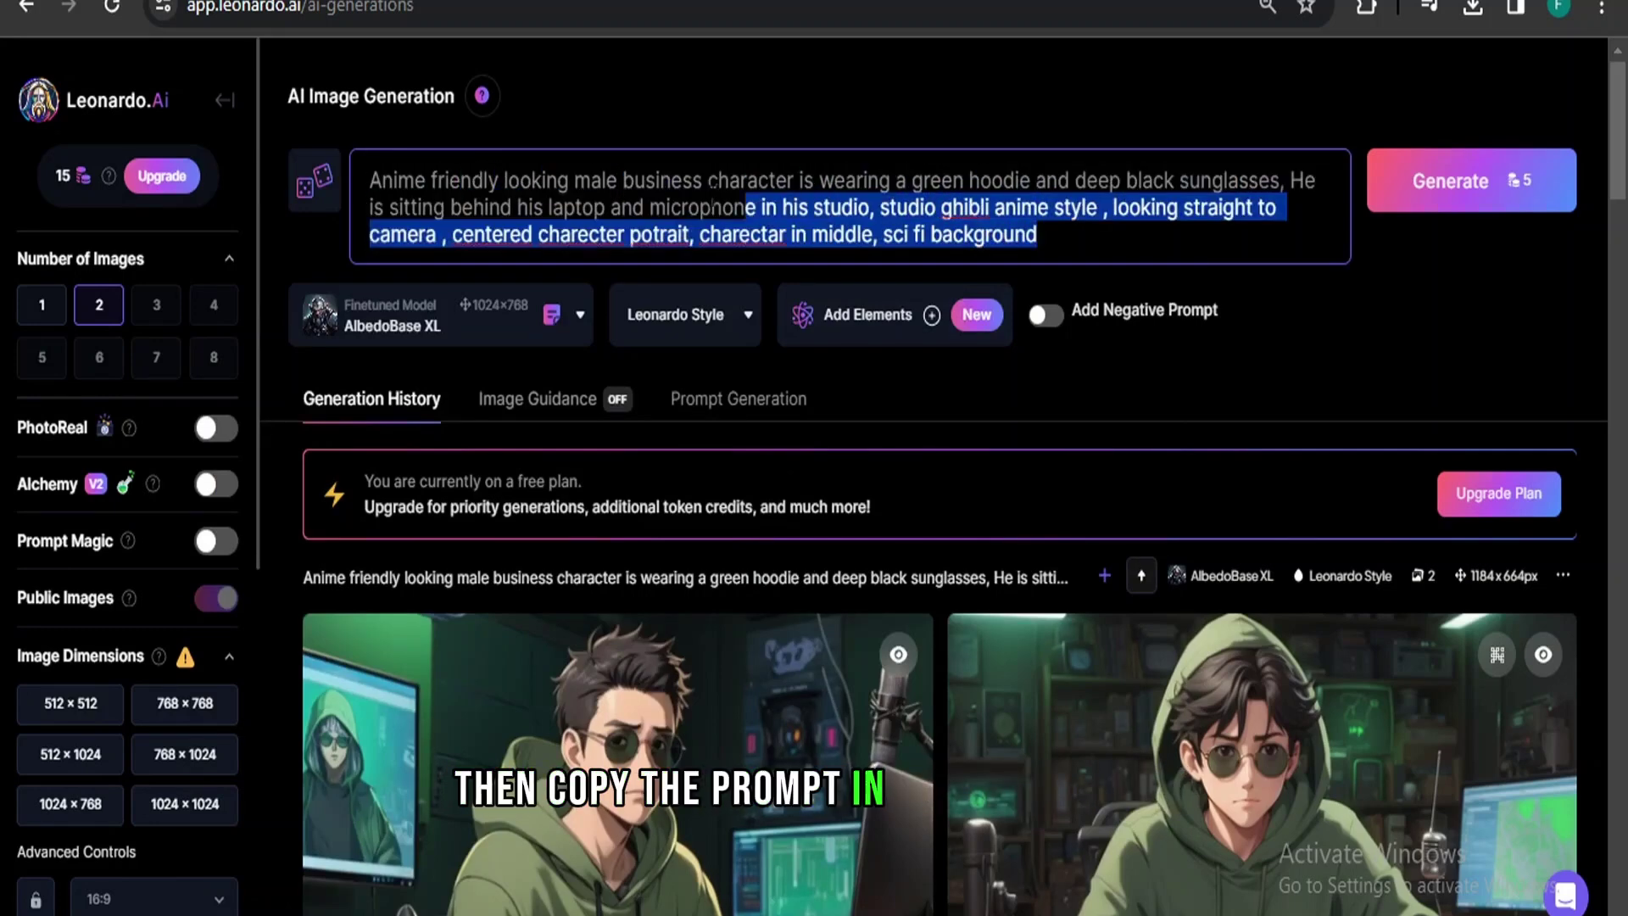
pyautogui.click(1038, 234)
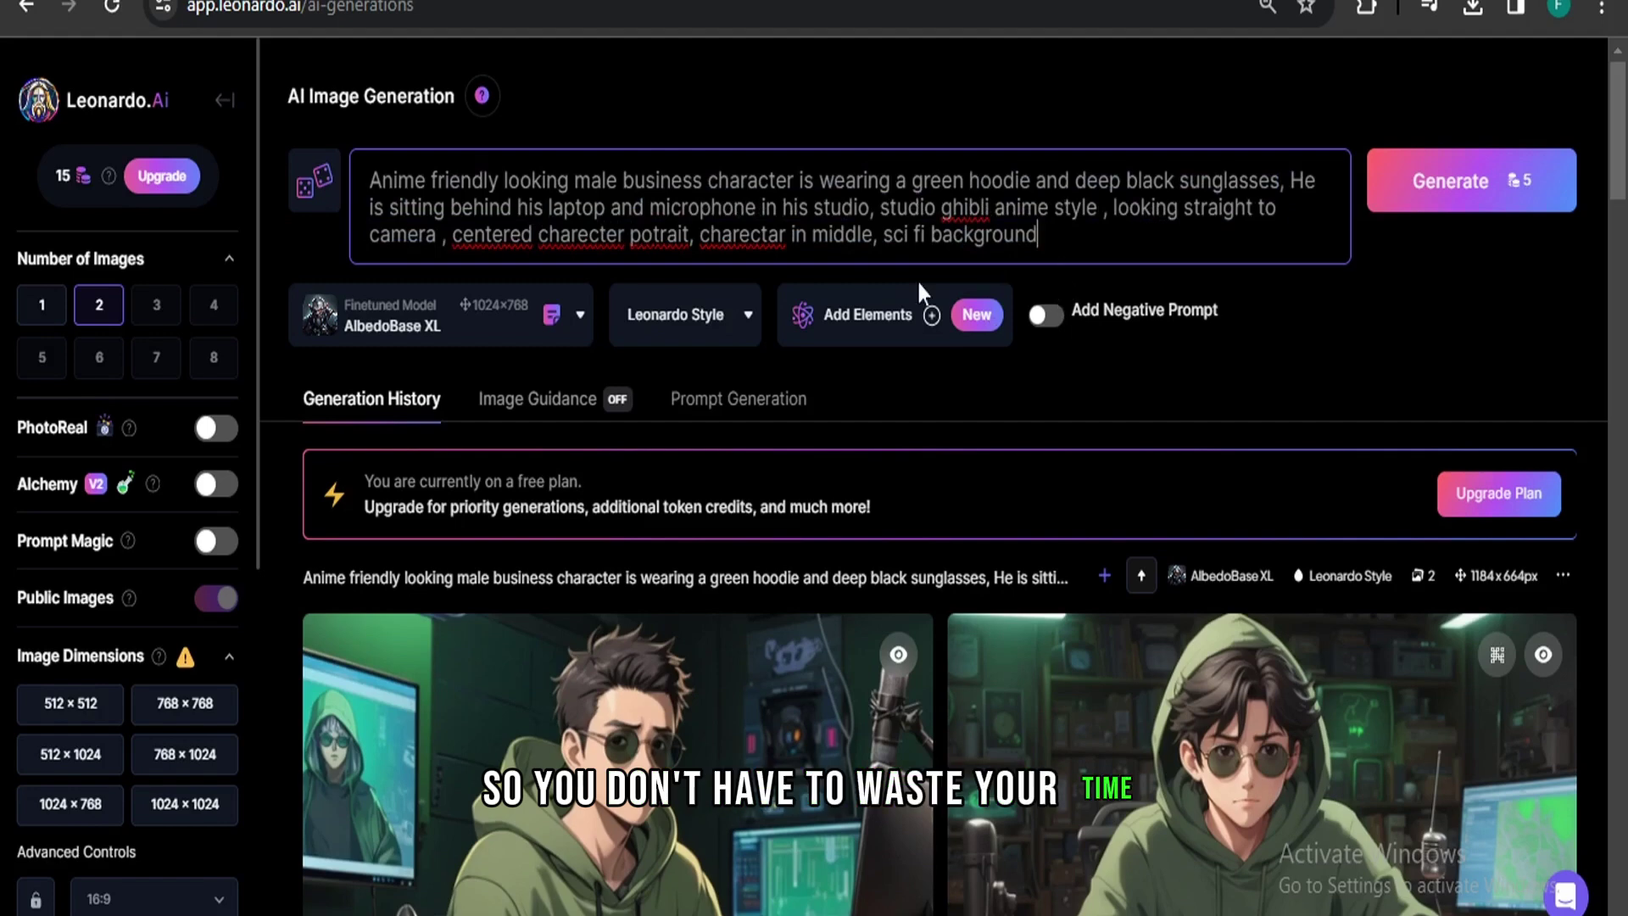
pyautogui.click(541, 321)
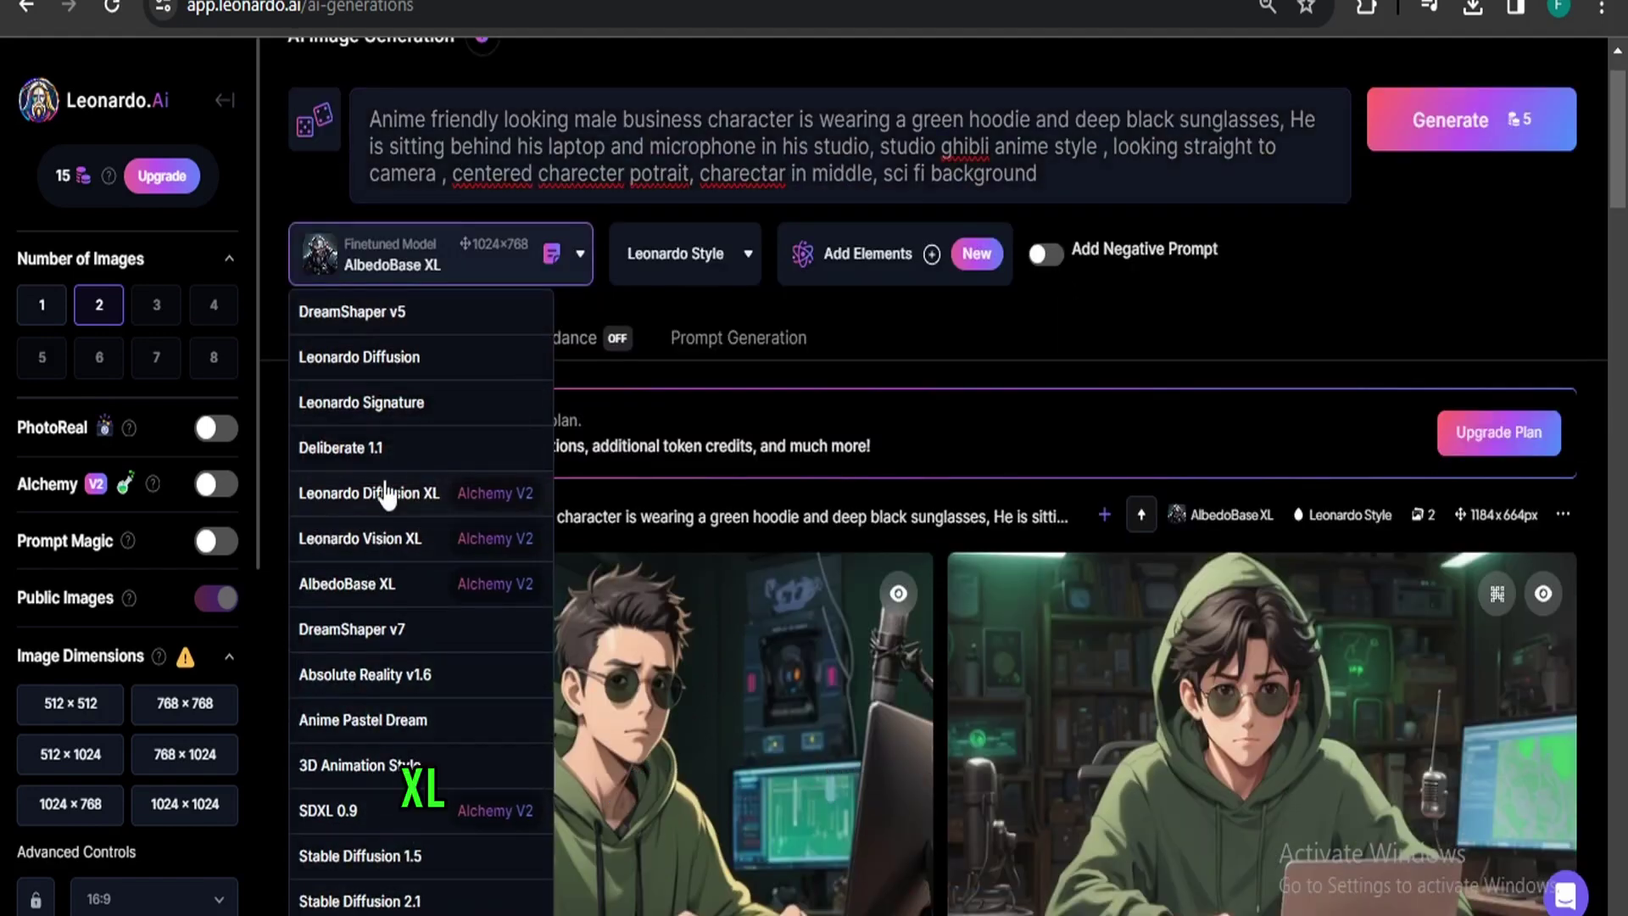
# Confirm AlbedoBase XL as the model and choose the 16:9 aspect ratio.
pyautogui.click(632, 304)
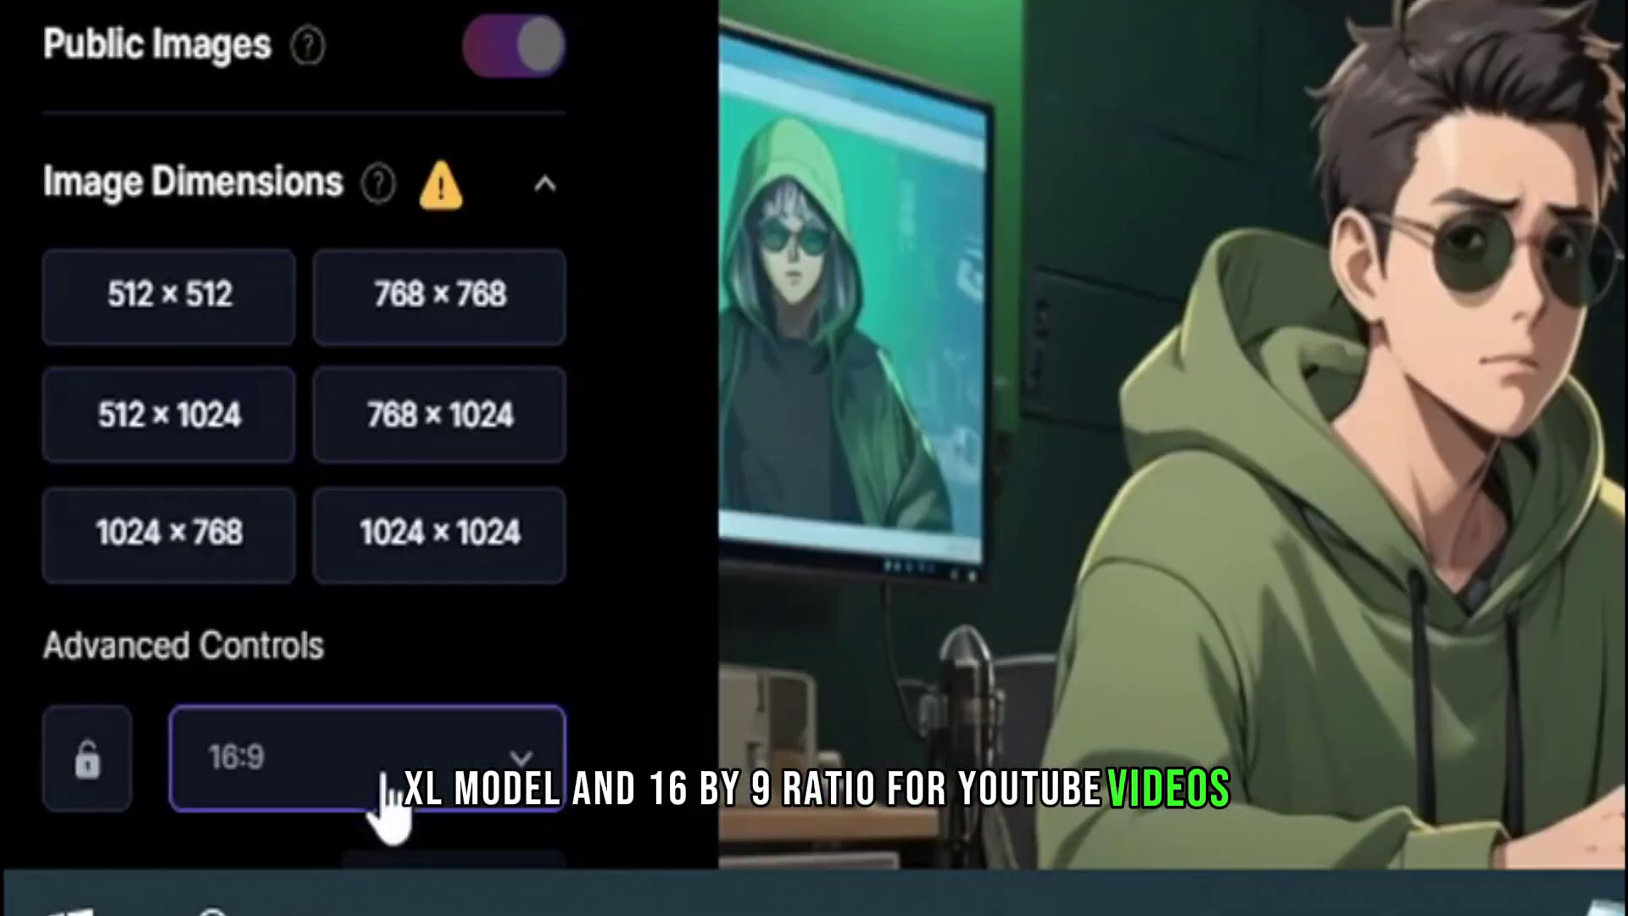
pyautogui.click(381, 802)
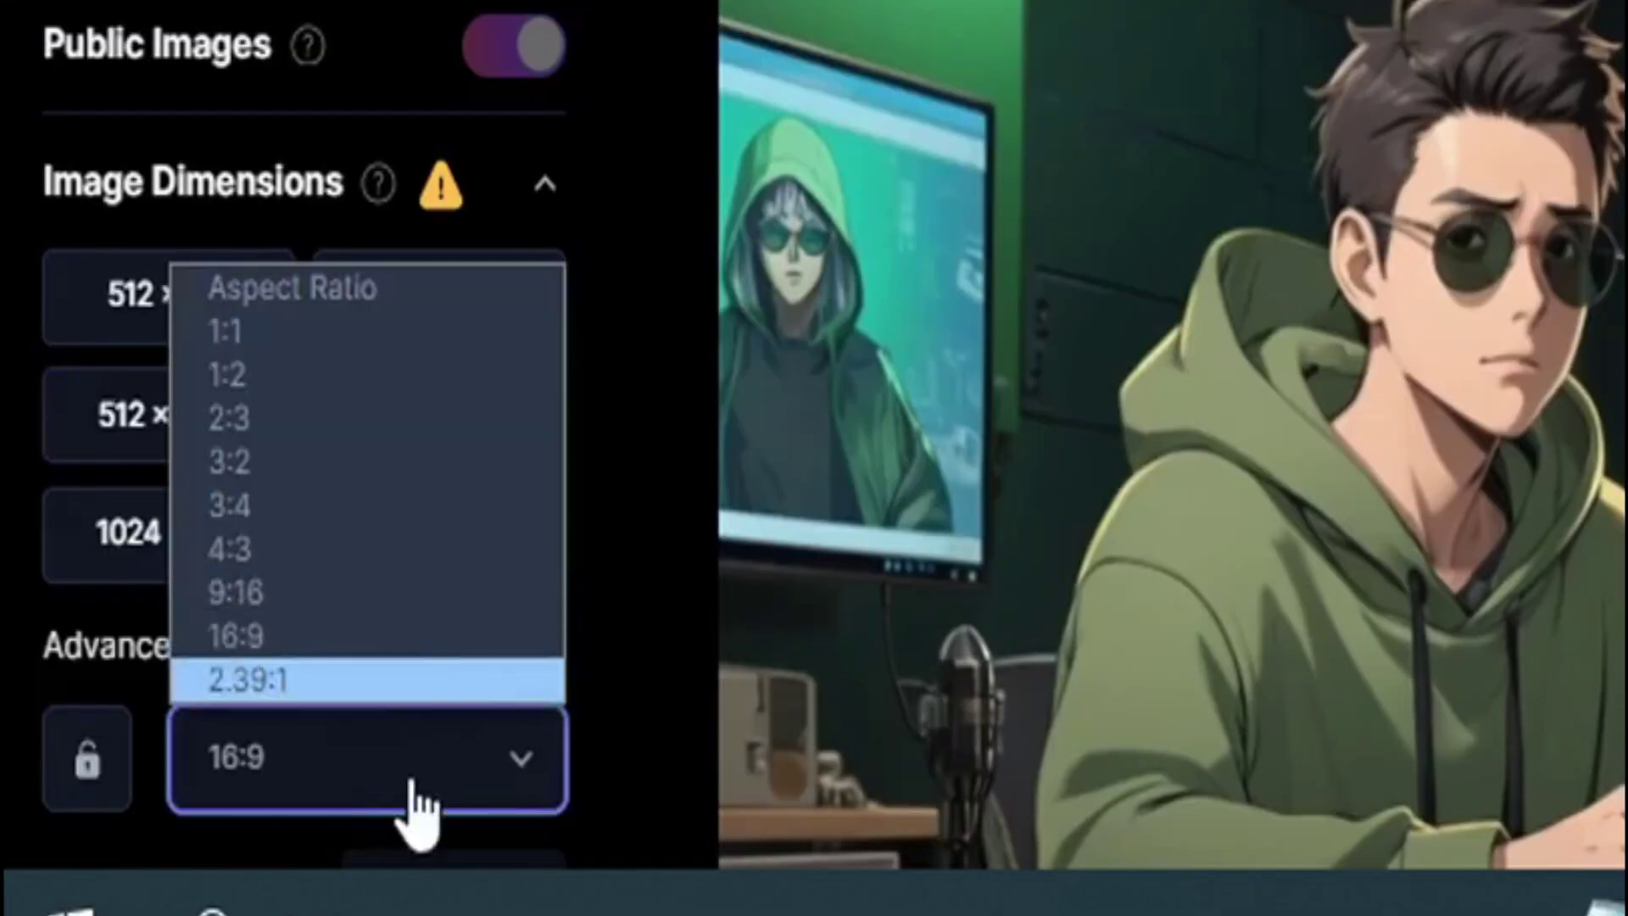
pyautogui.click(421, 781)
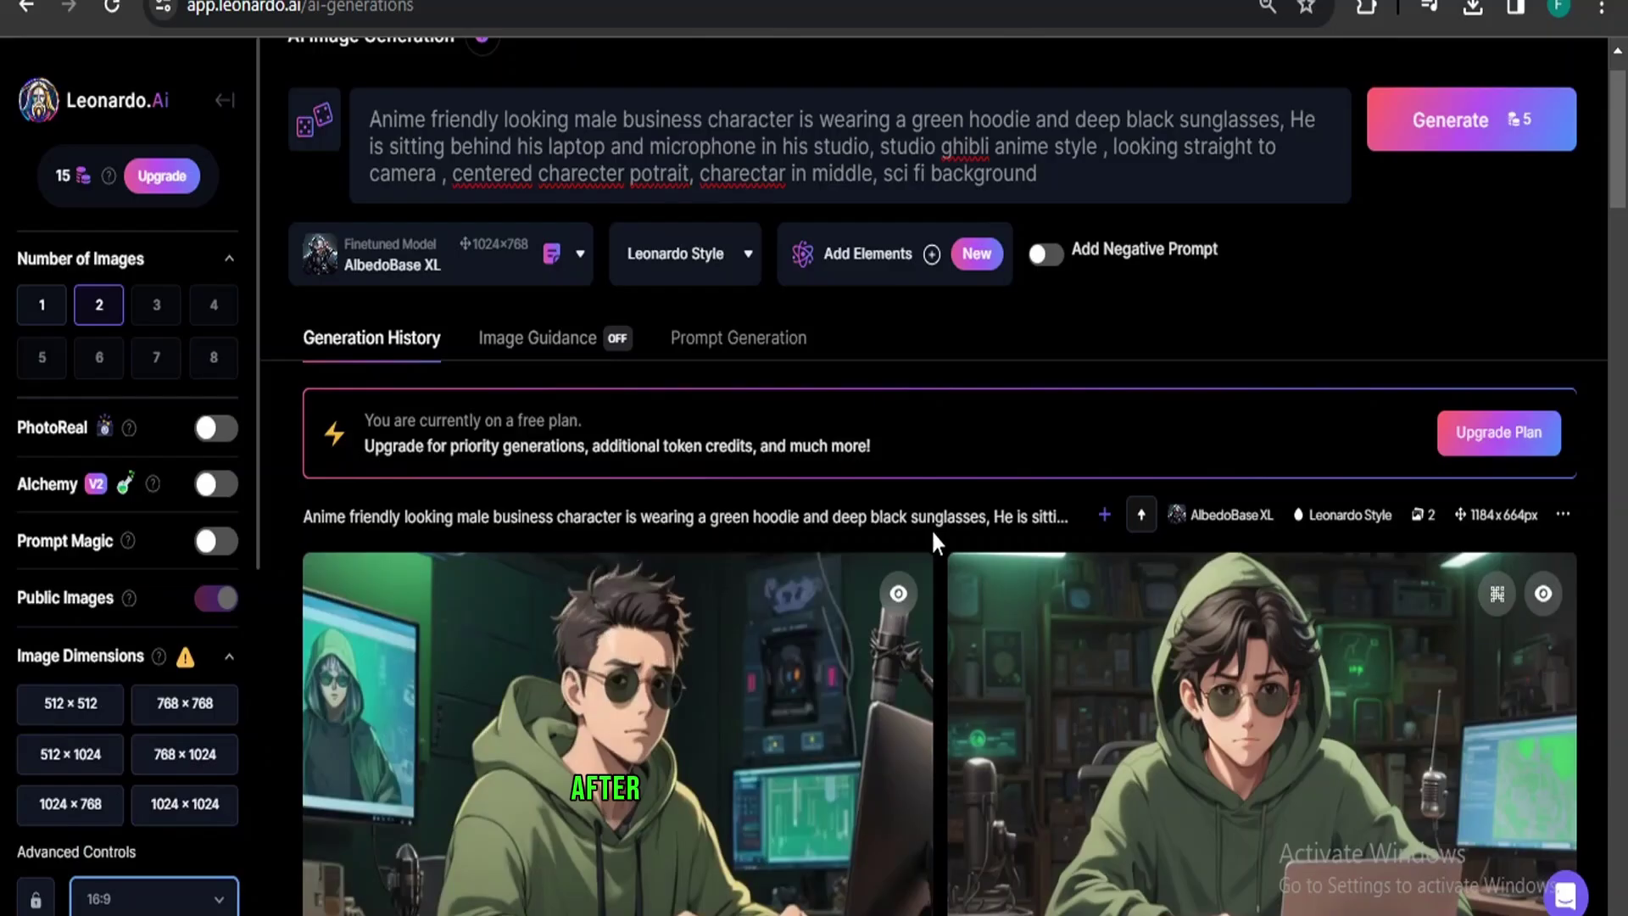
pyautogui.scroll(-3, 931, 528)
pyautogui.scroll(-3, 931, 528)
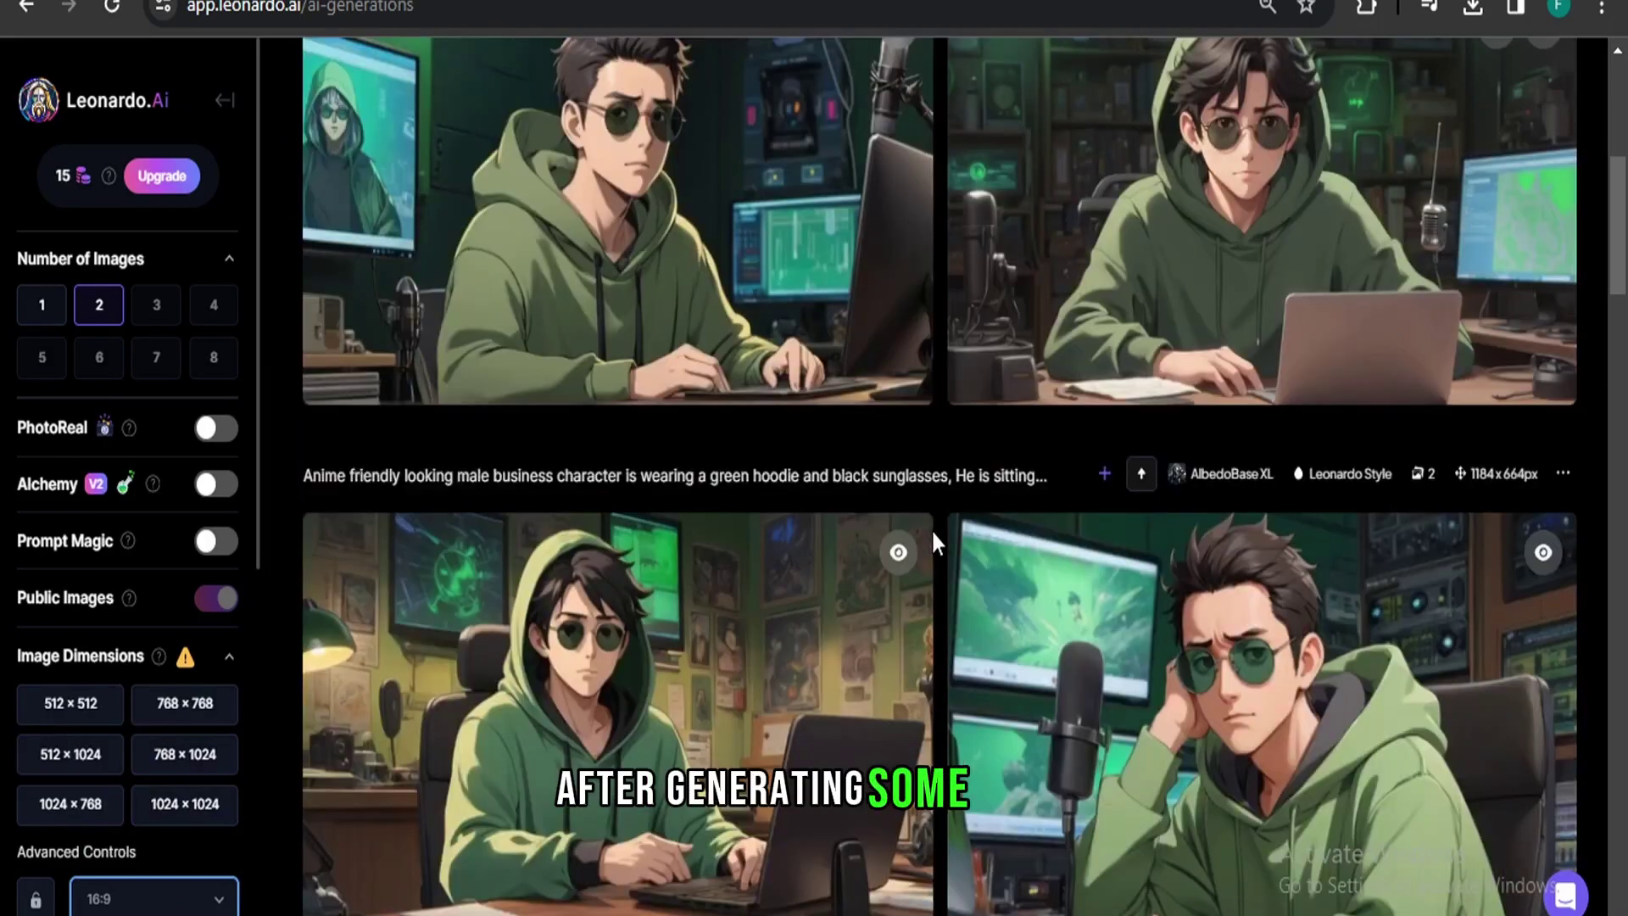
pyautogui.scroll(-3, 932, 528)
pyautogui.scroll(-3, 931, 528)
pyautogui.scroll(-3, 933, 532)
pyautogui.scroll(5, 932, 533)
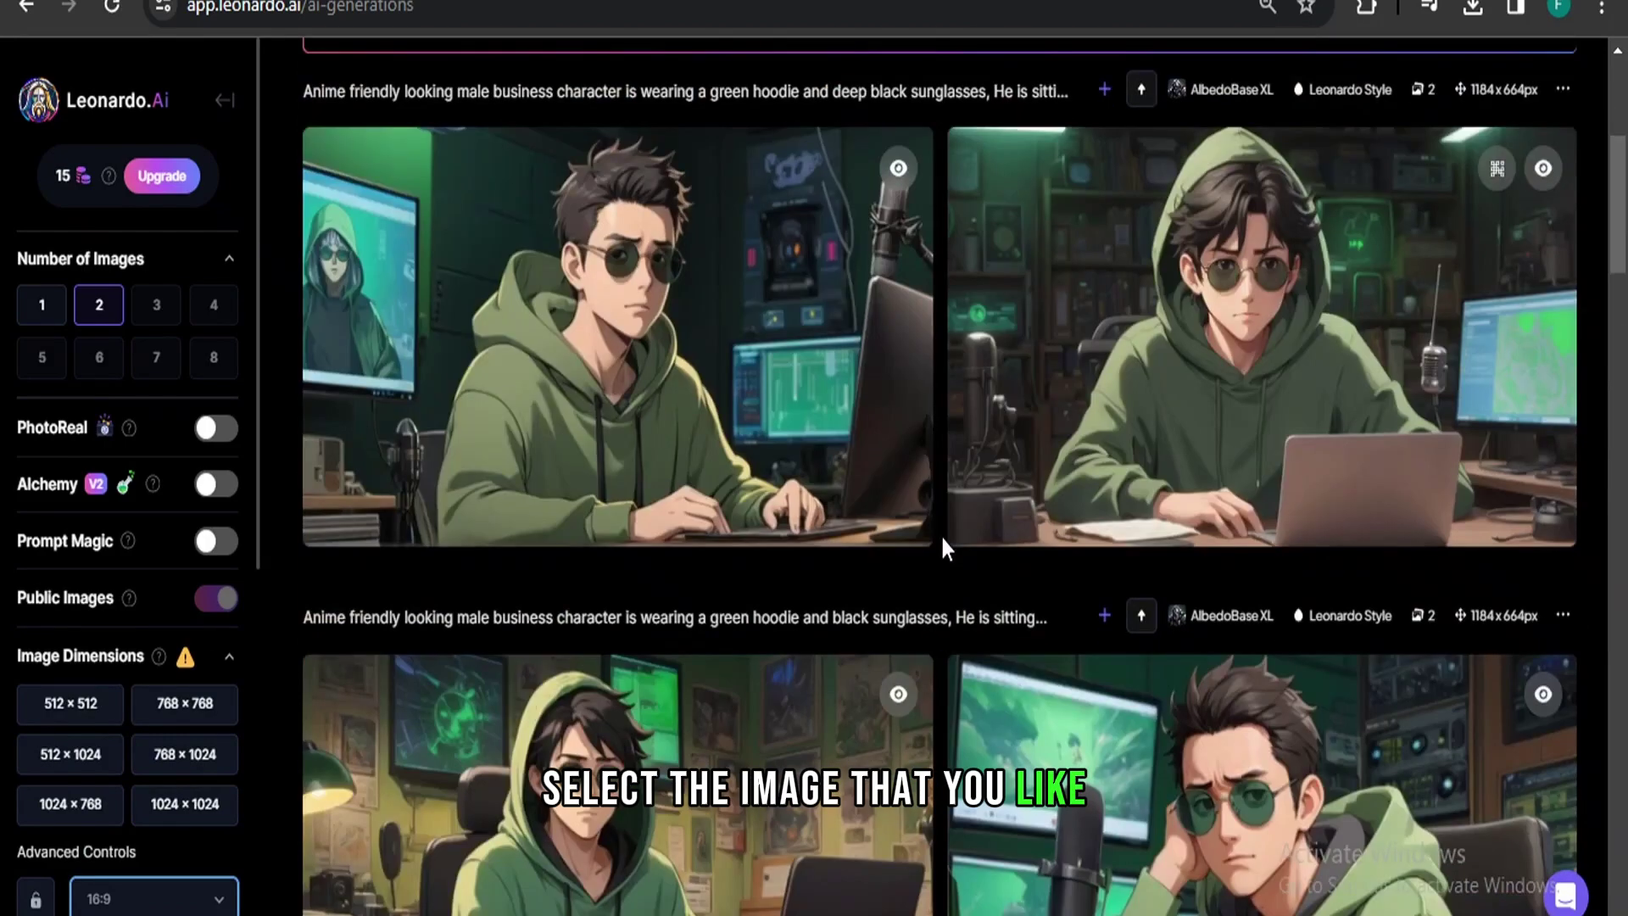
pyautogui.scroll(3, 940, 535)
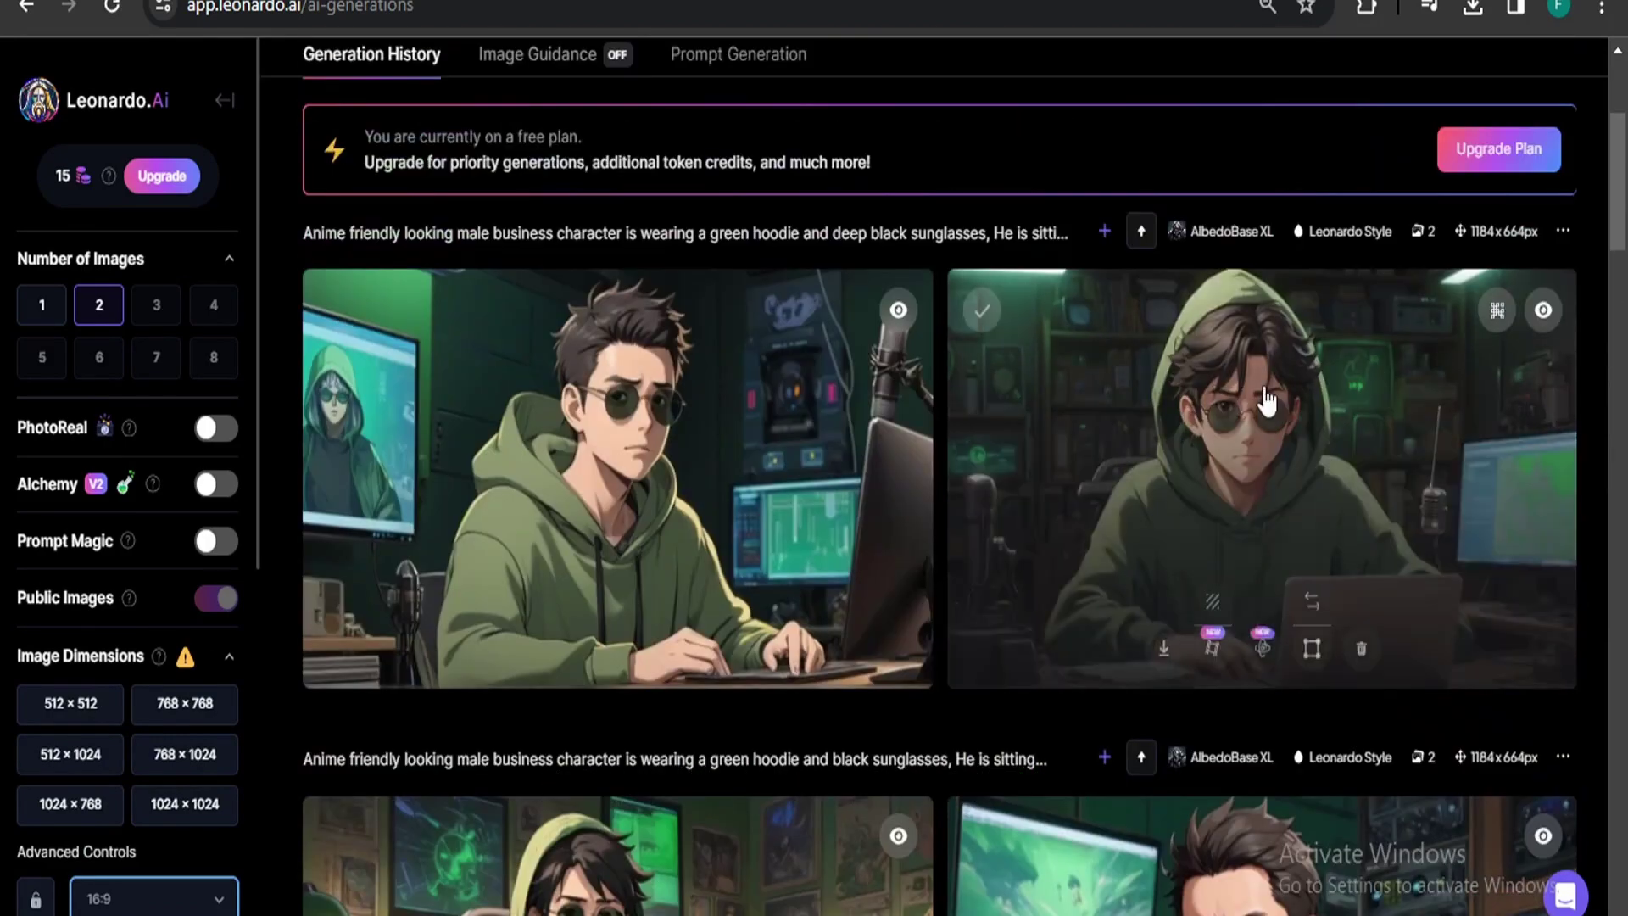
# Upscale the hooded character render and drag it onto page 5 in Canva.
pyautogui.click(1262, 647)
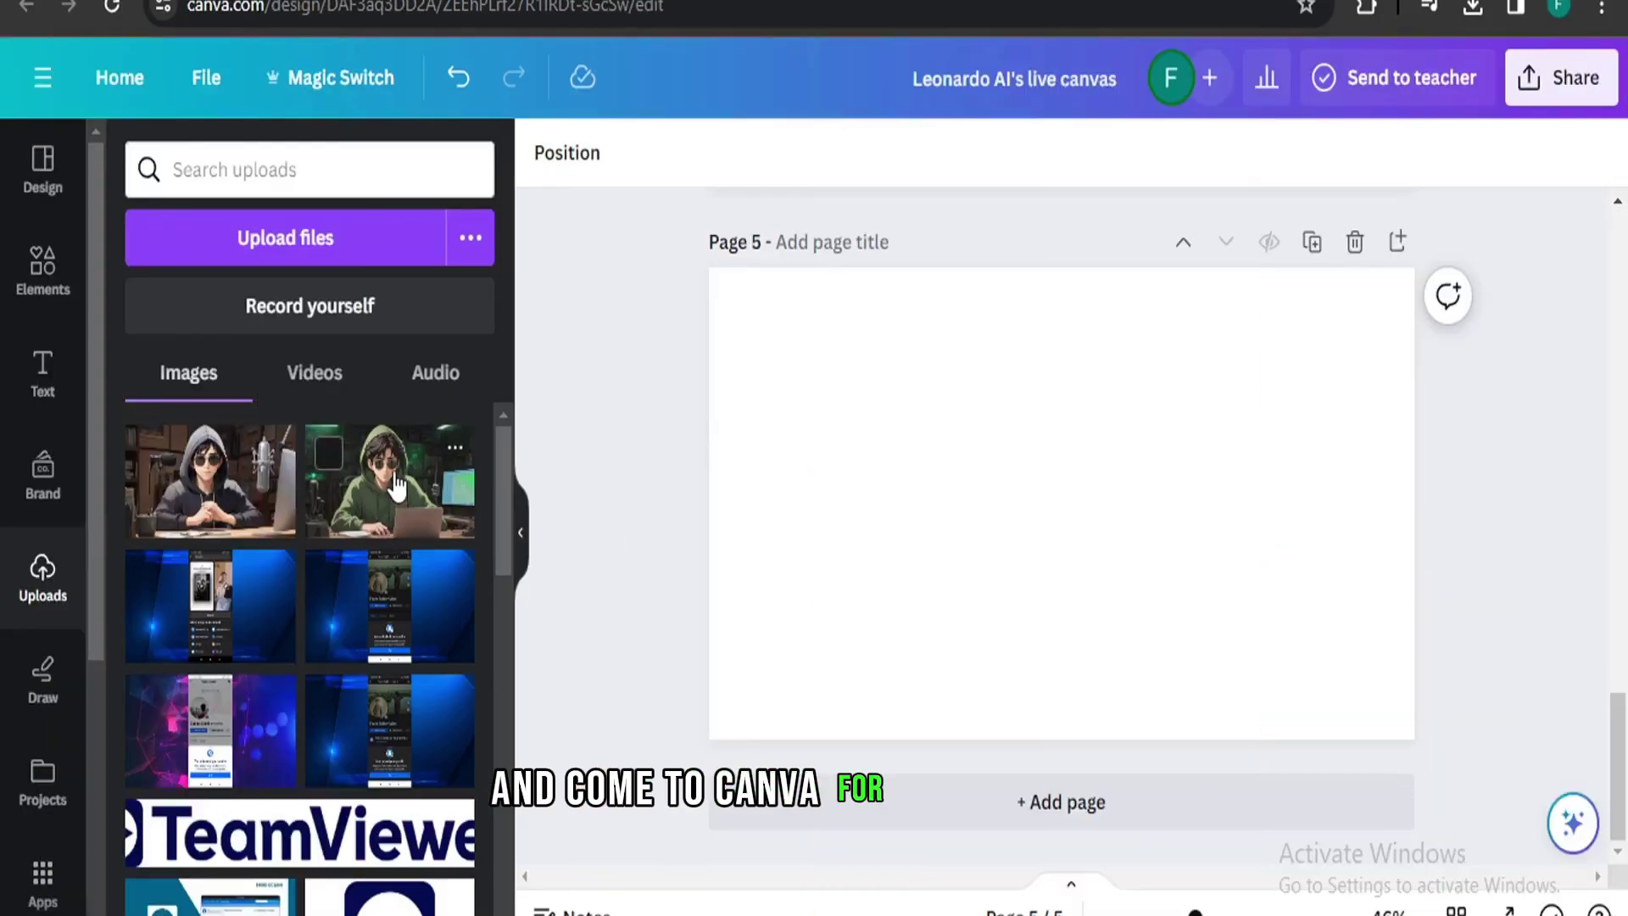
pyautogui.moveTo(395, 481); pyautogui.dragTo(747, 302)
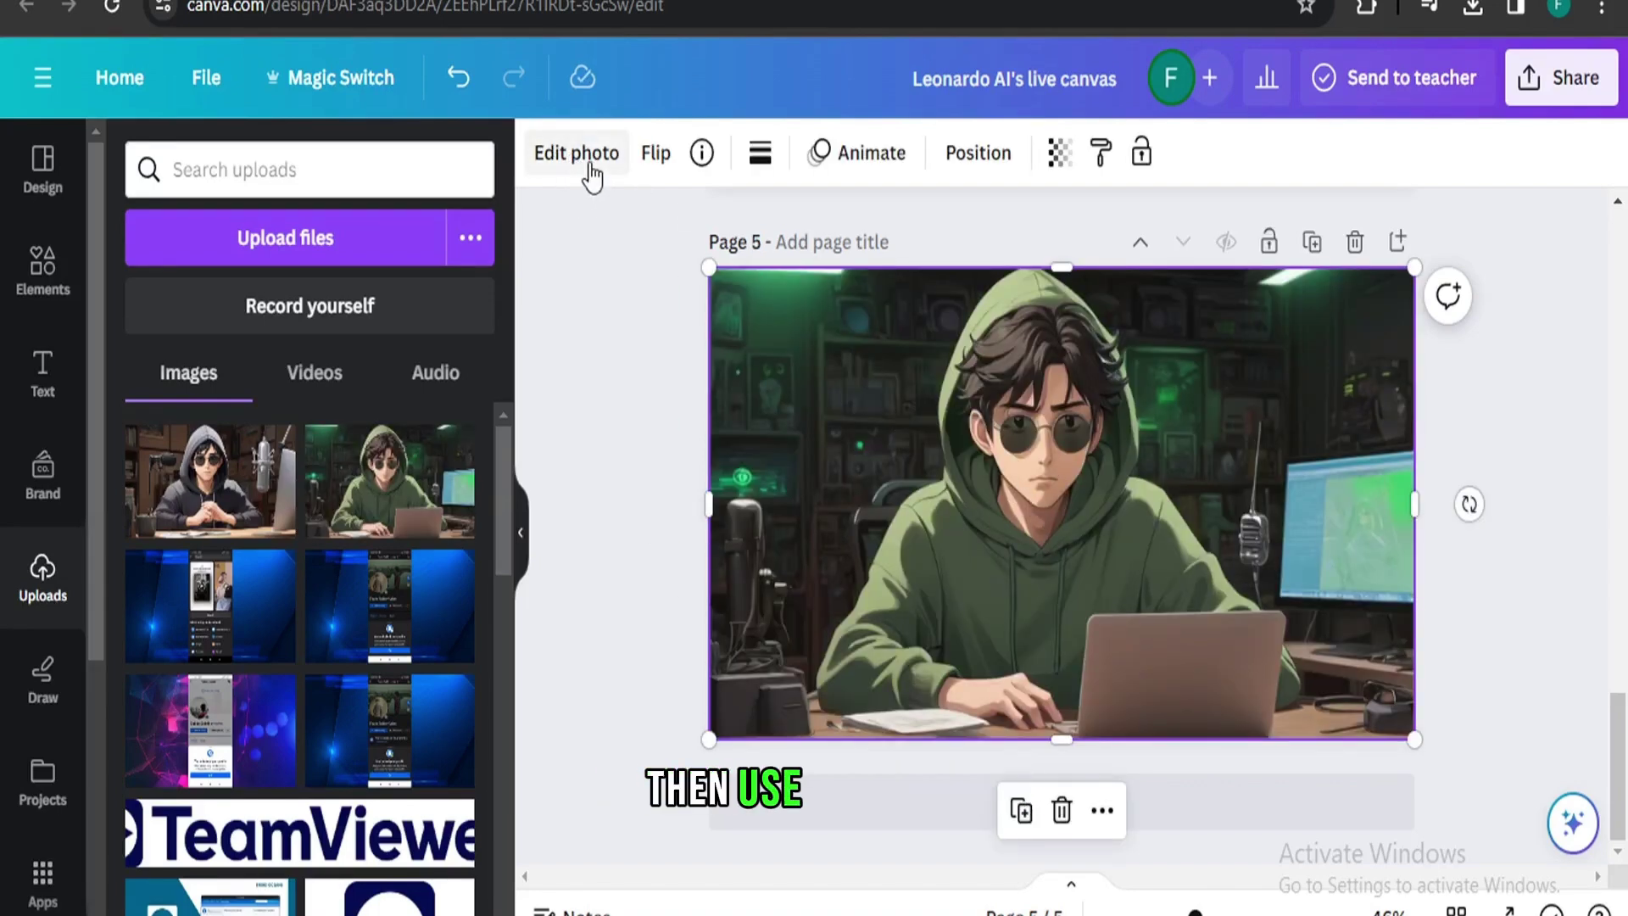
# Magic-erase the hooded character's mouth in Canva's photo editor.
pyautogui.click(575, 153)
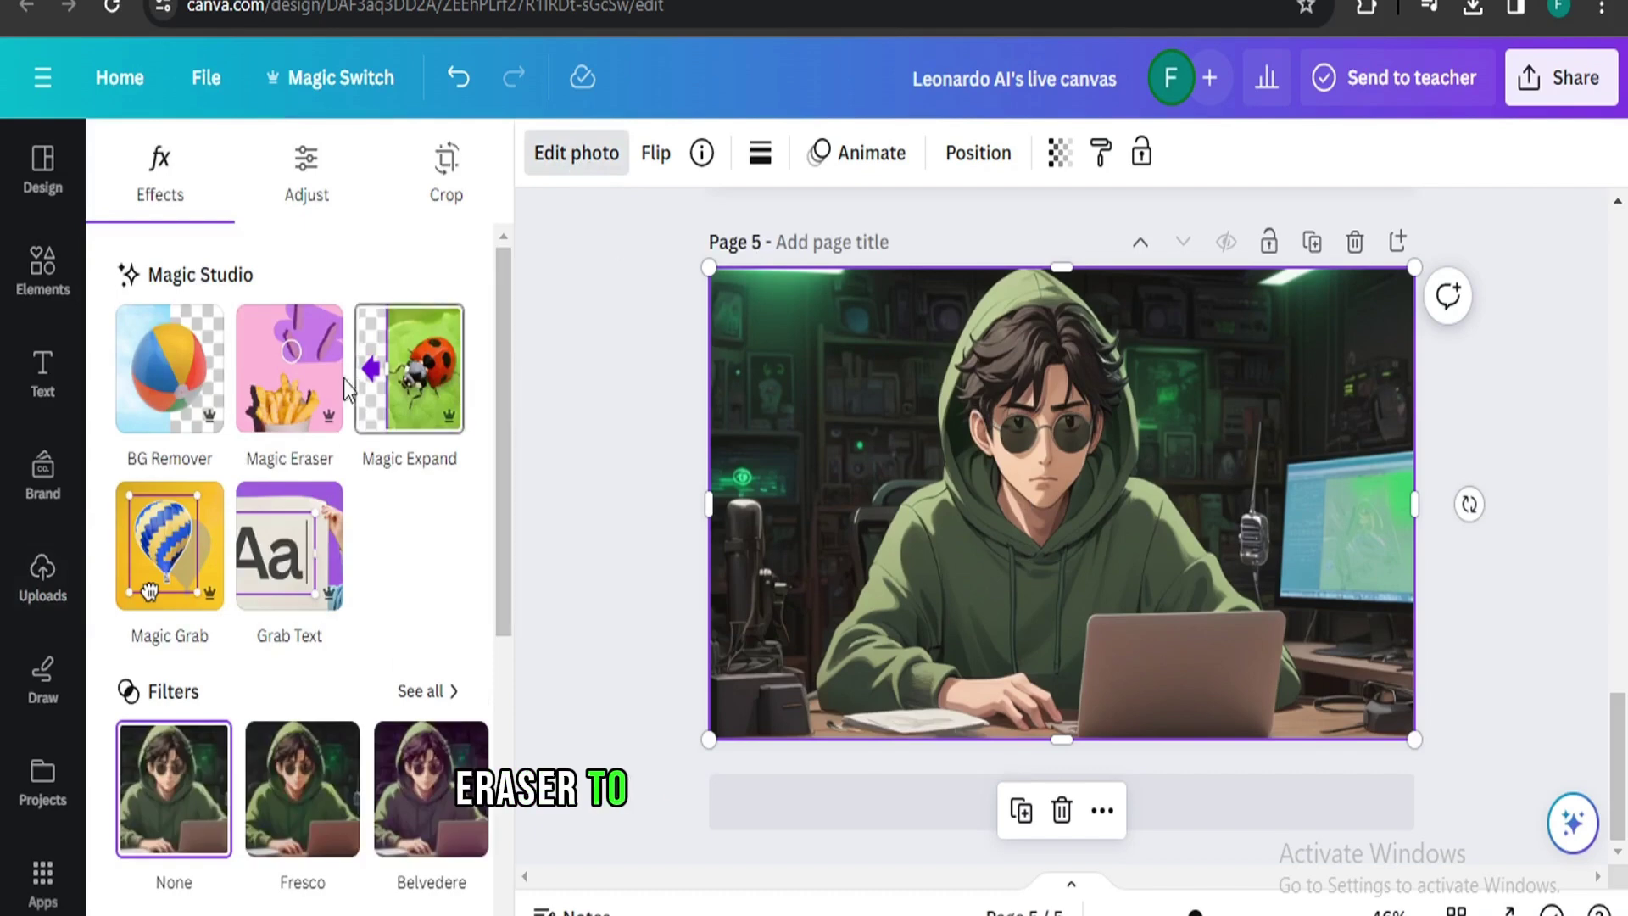
pyautogui.click(294, 405)
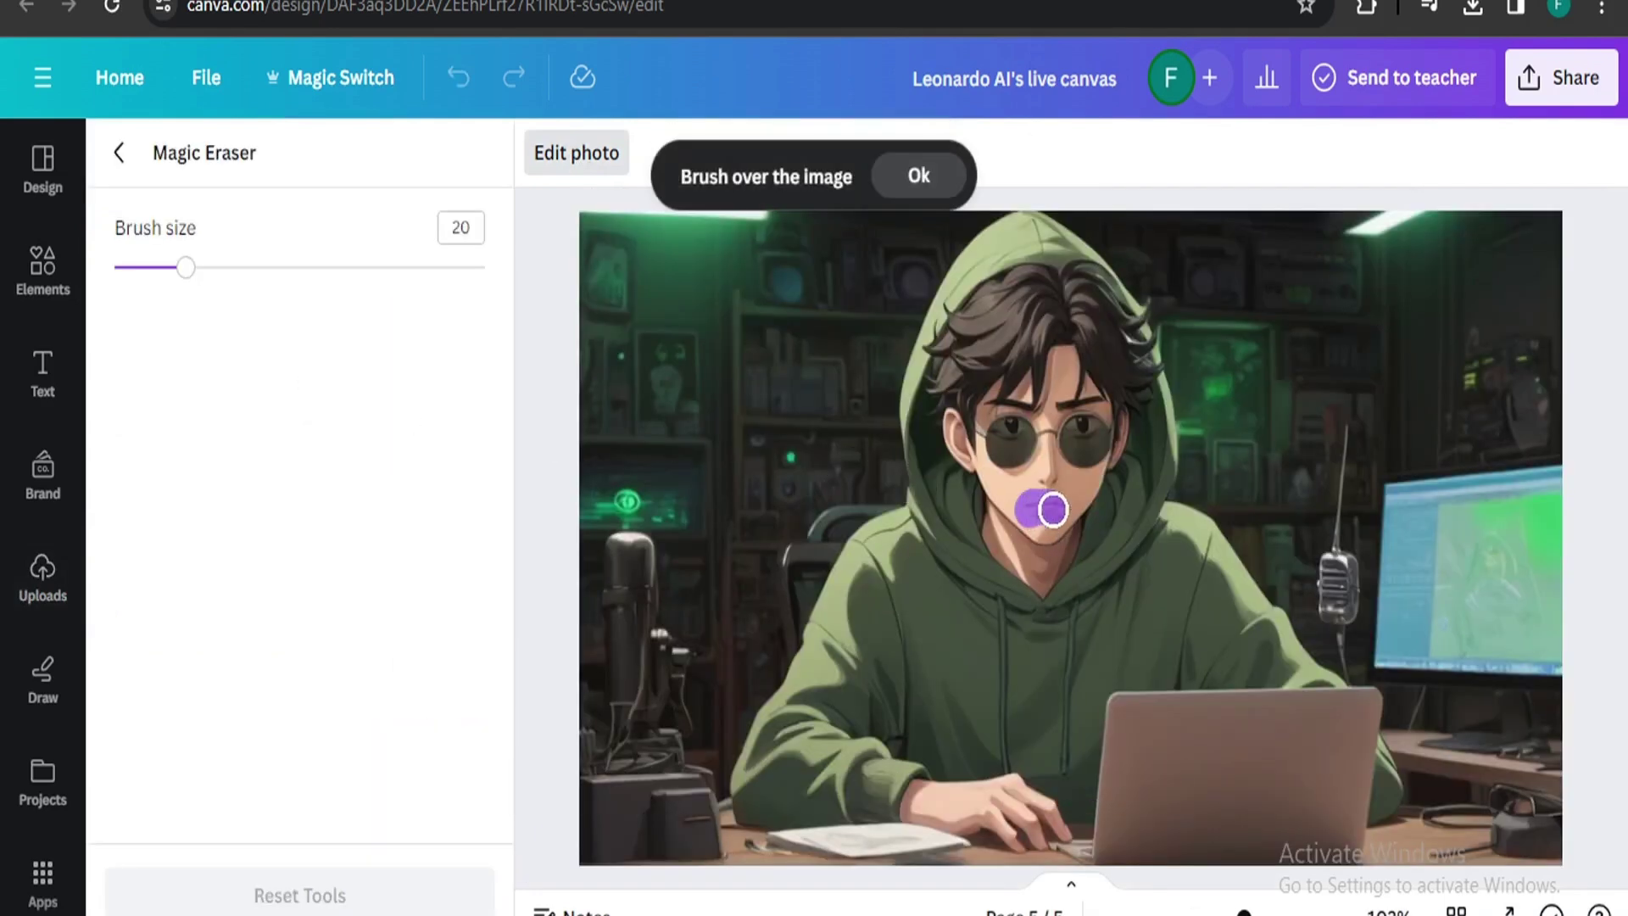
pyautogui.moveTo(1031, 510); pyautogui.dragTo(1055, 510)
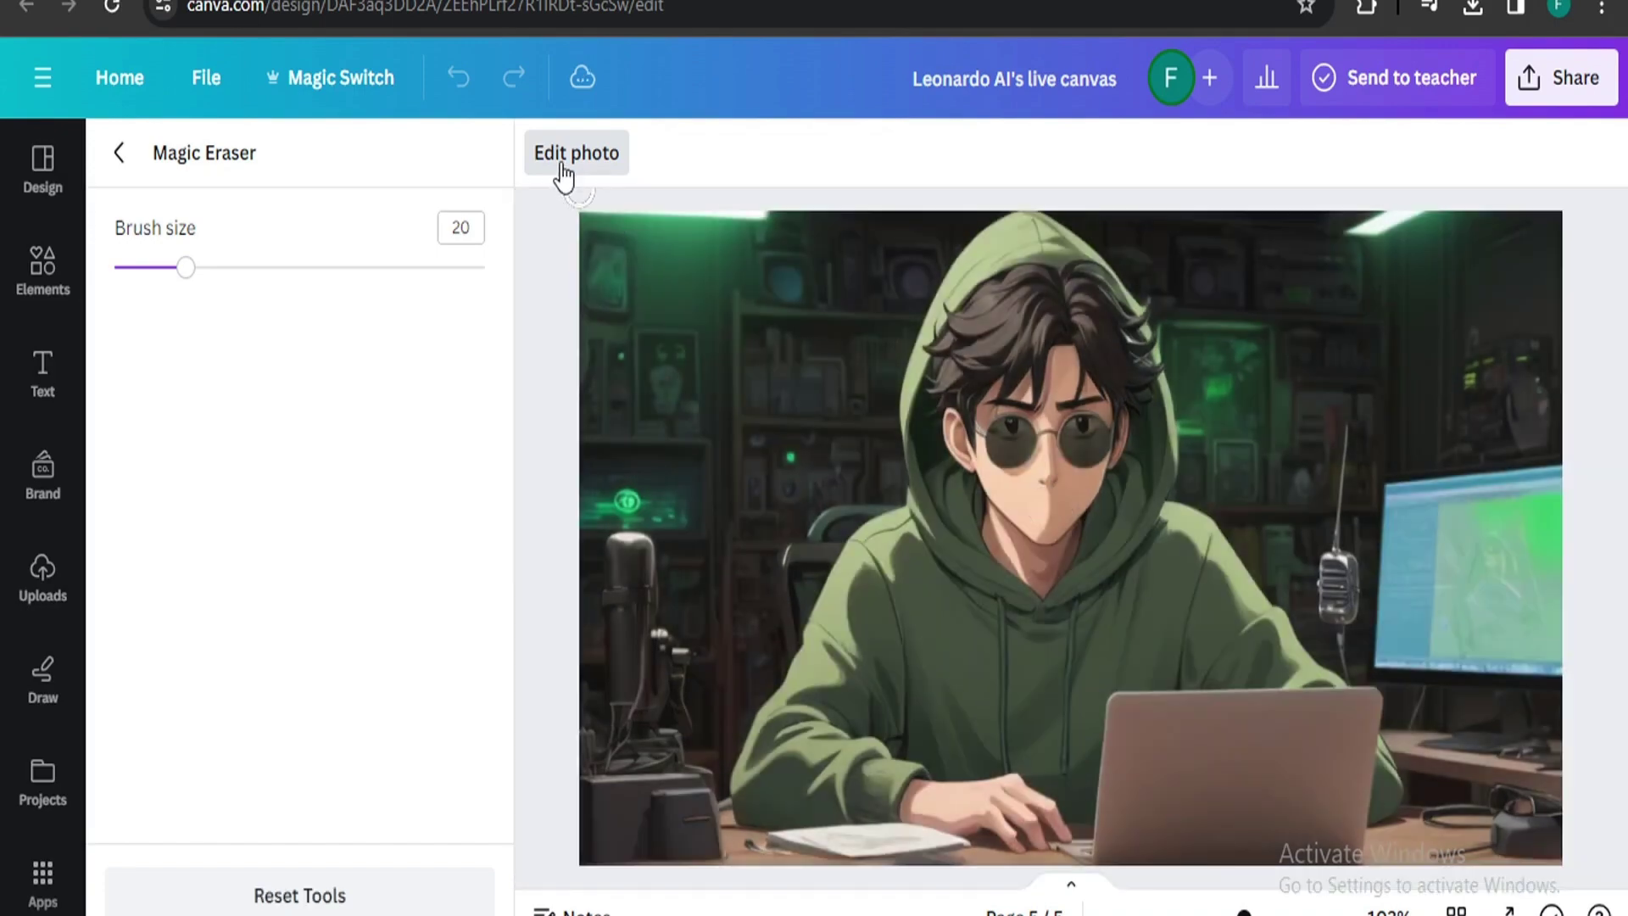
pyautogui.click(577, 153)
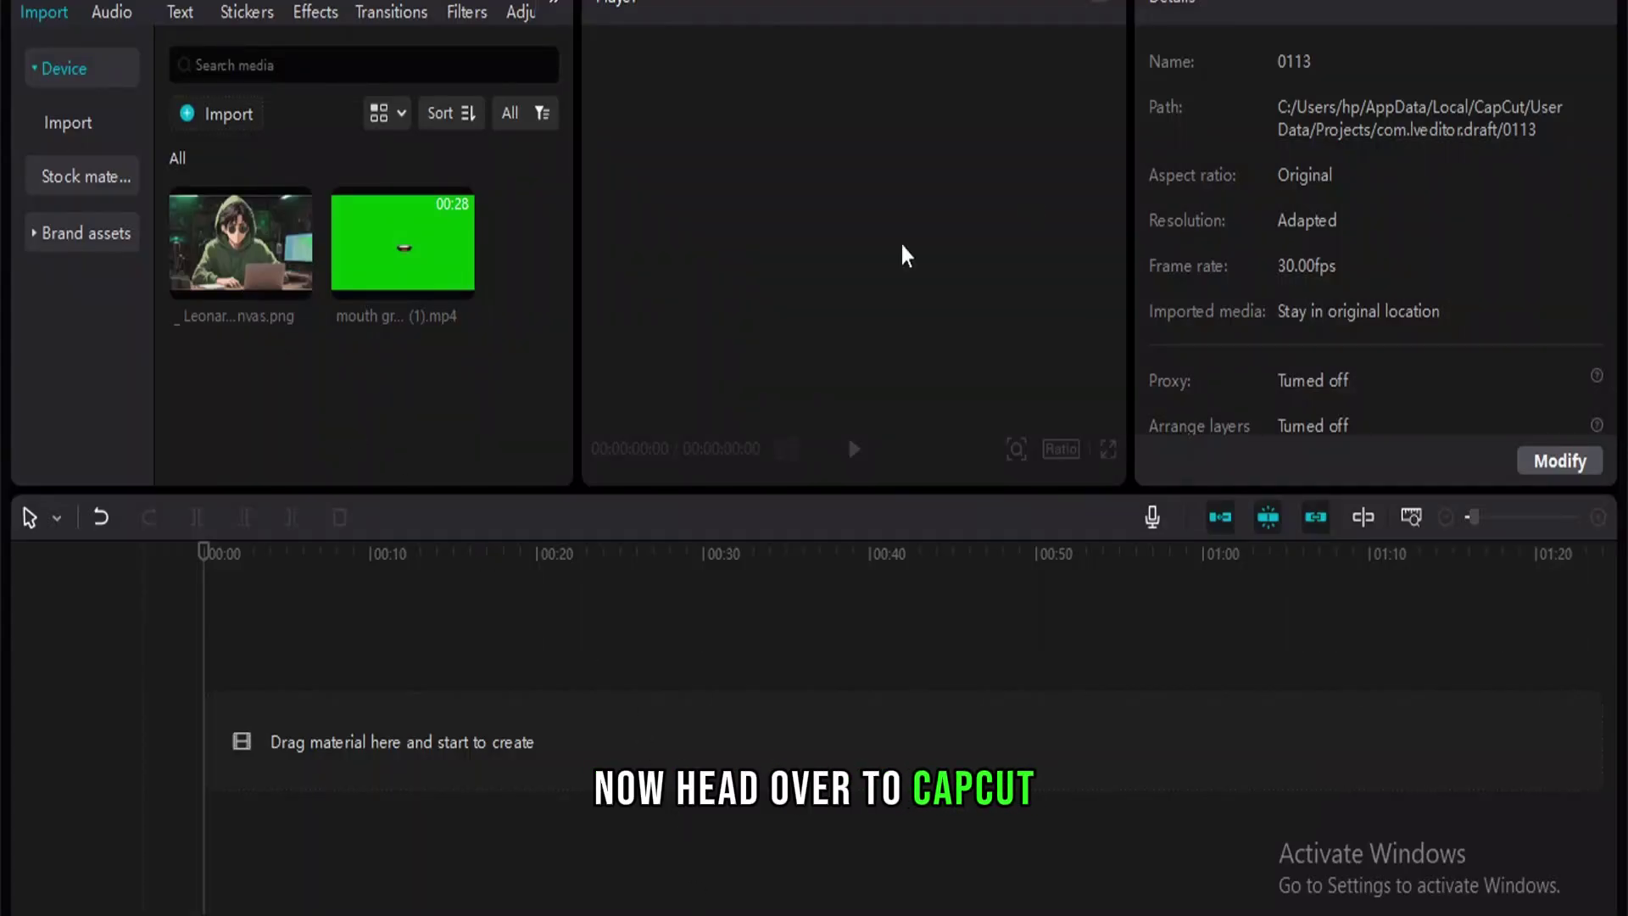
# Change the CapCut project aspect ratio to 16:9 and save the settings.
pyautogui.click(1532, 471)
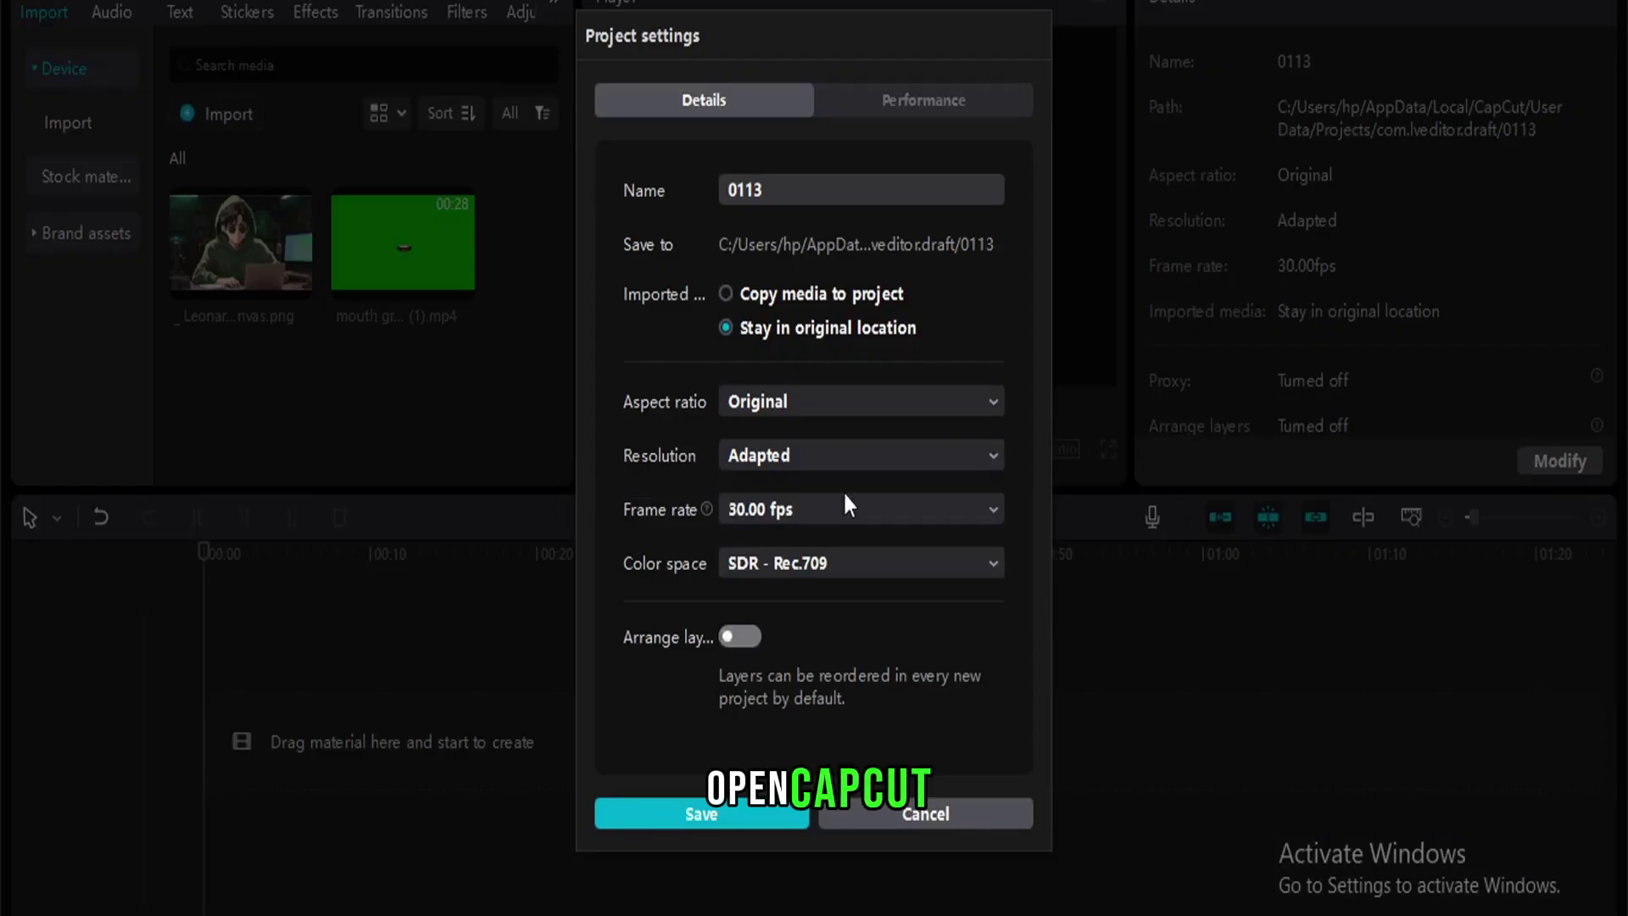
pyautogui.click(929, 400)
pyautogui.click(763, 476)
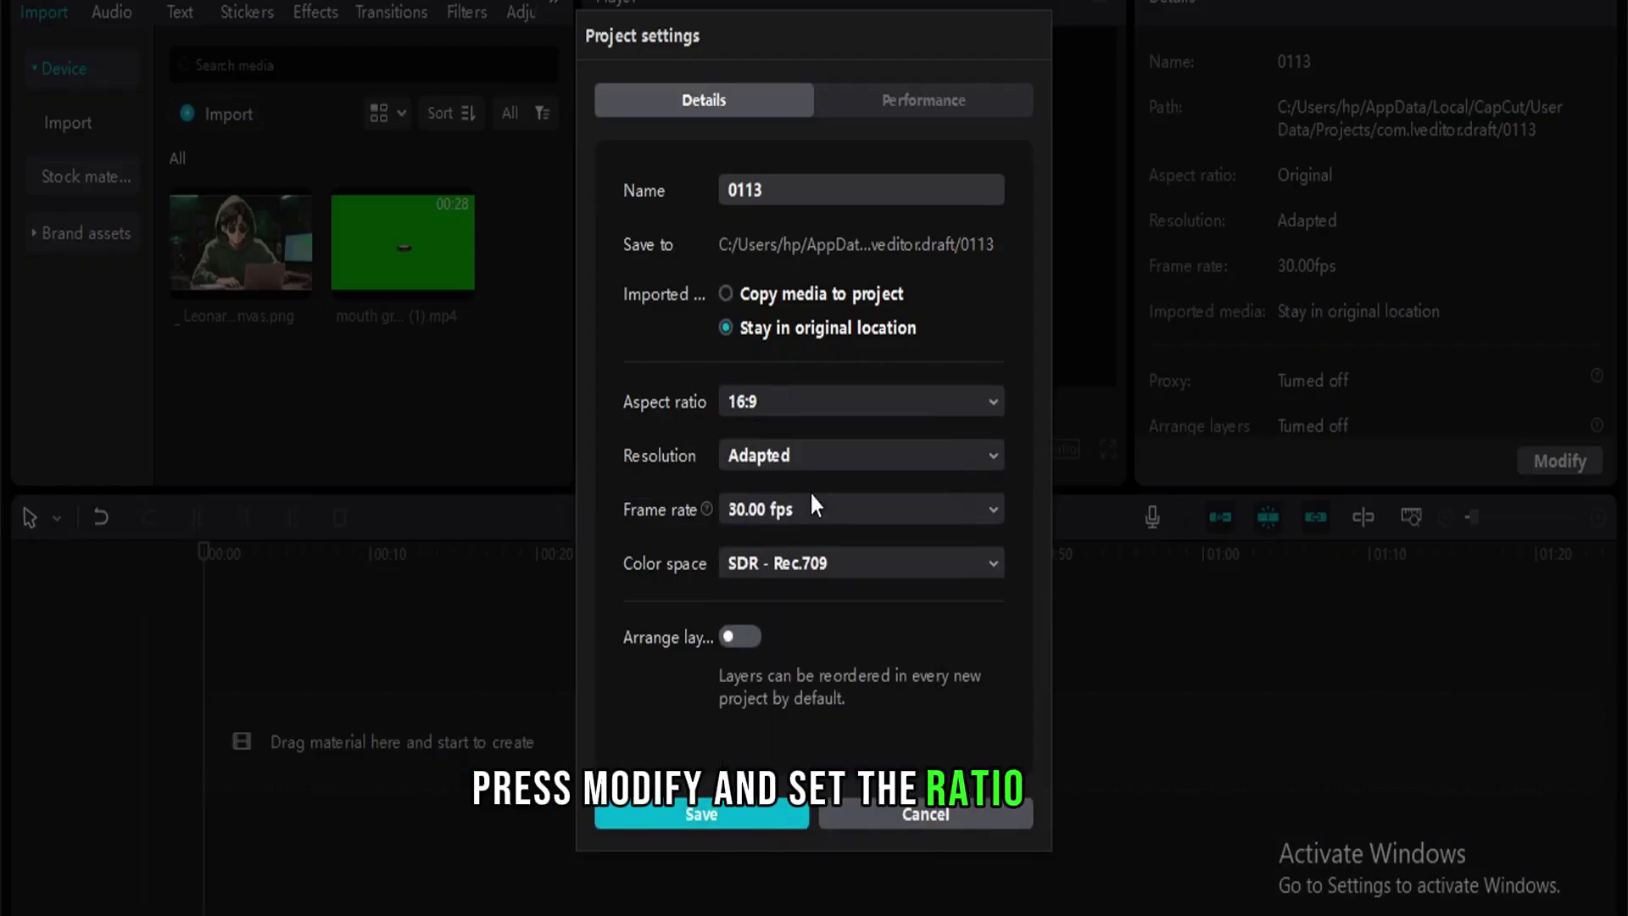
pyautogui.click(769, 819)
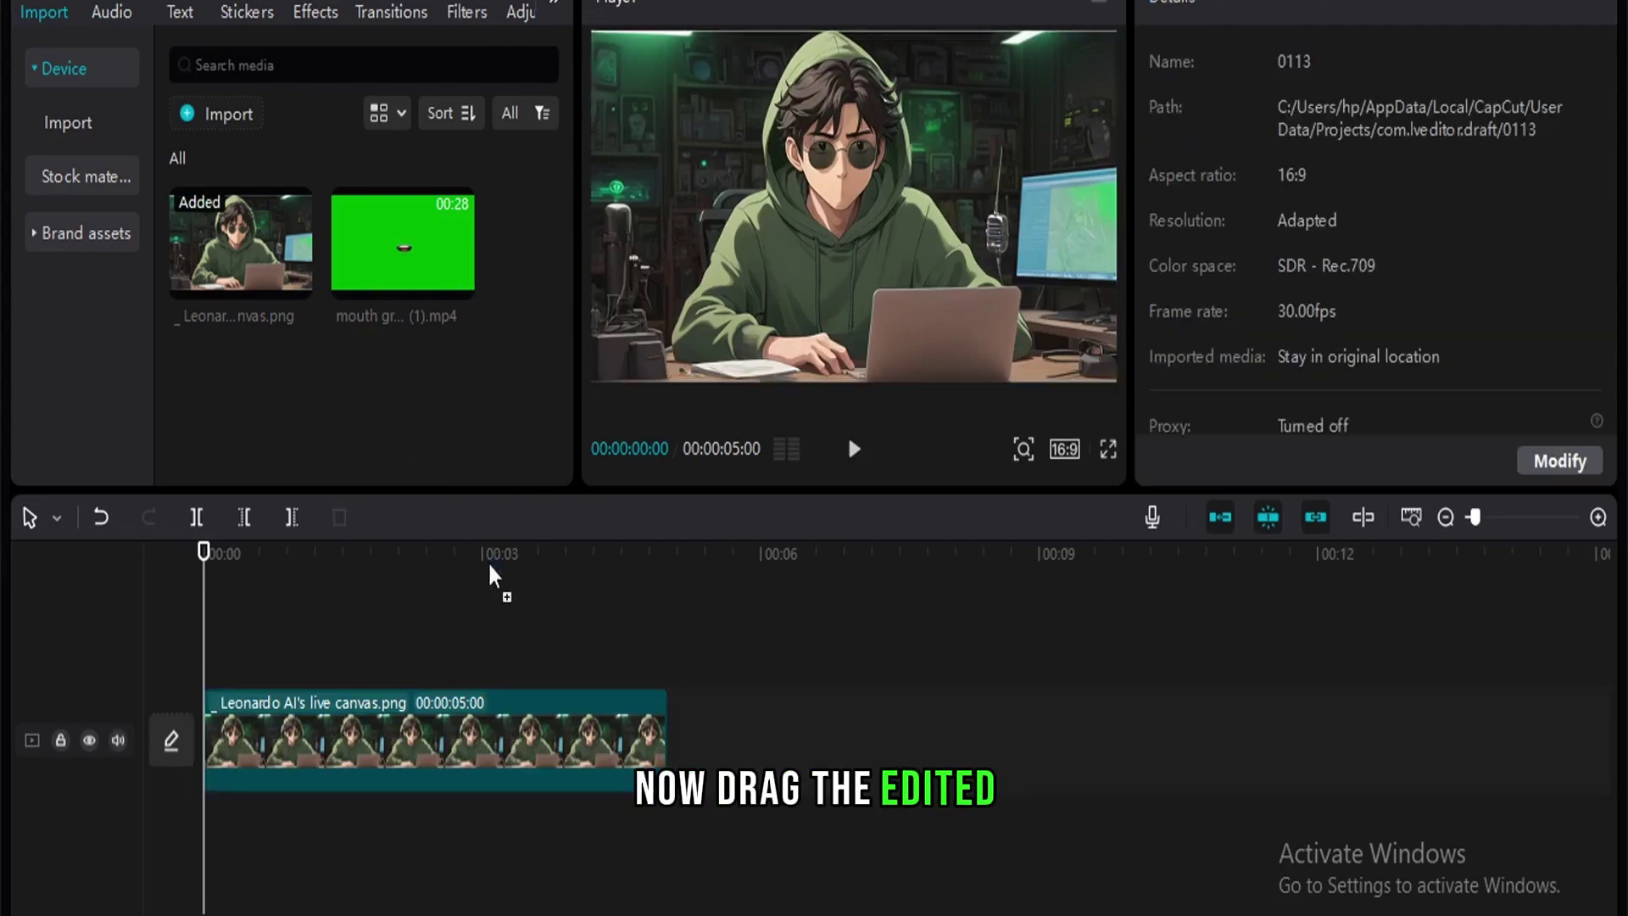
# Drag the mouth green-screen clip onto a track above the character image.
pyautogui.moveTo(490, 572); pyautogui.dragTo(209, 651)
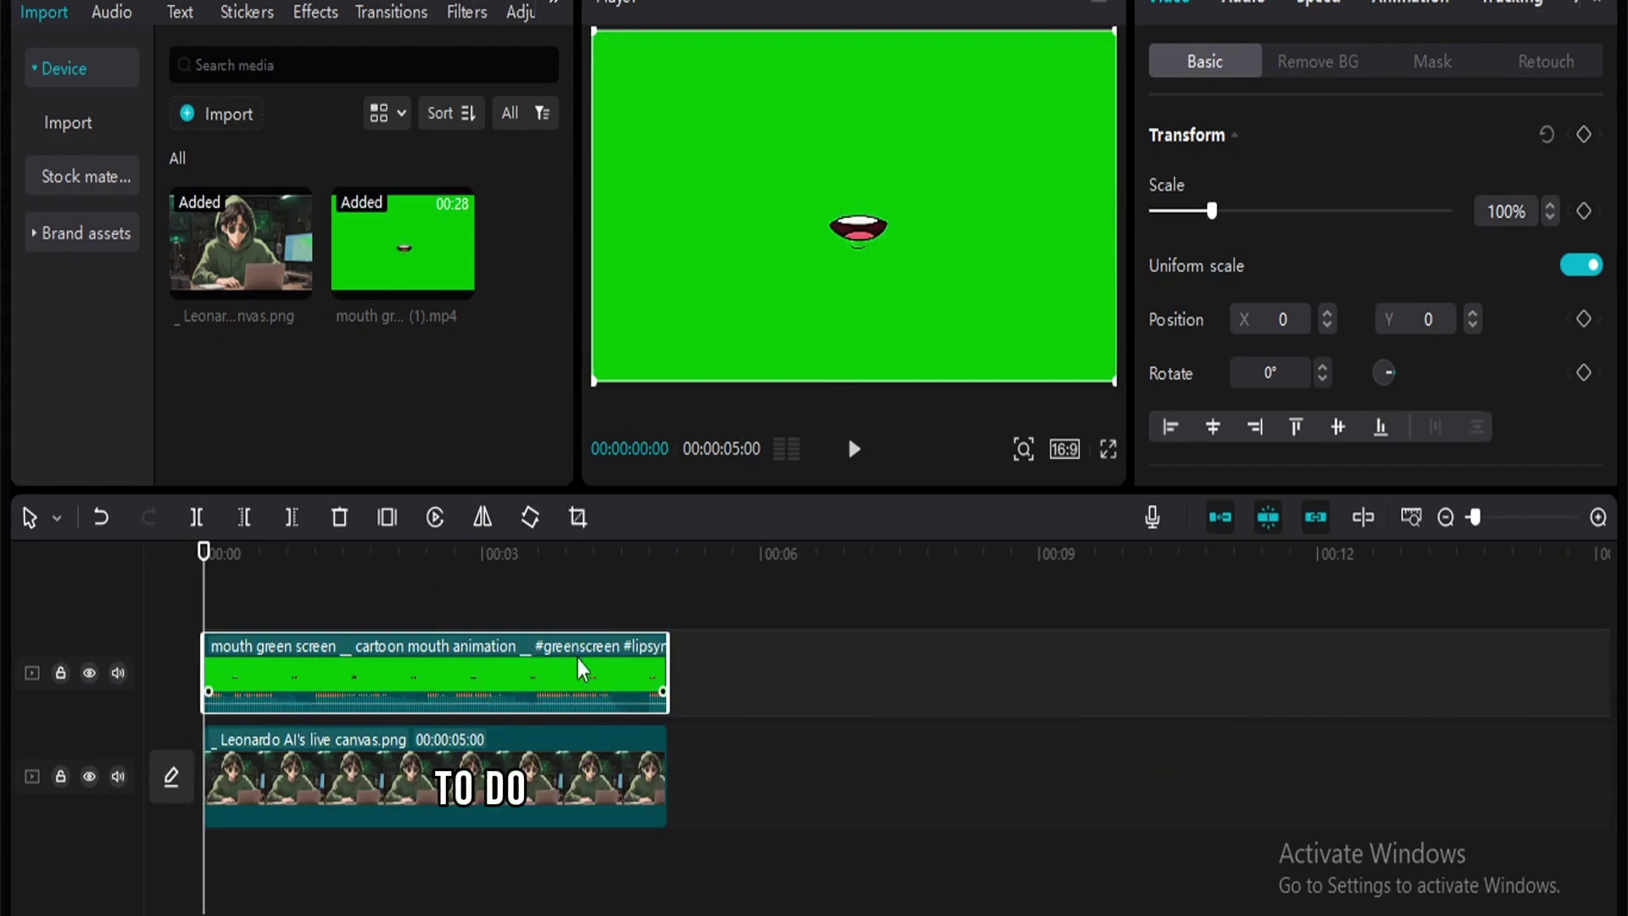
# Chroma-key the sampled green from the mouth clip with Intensity 100 and Shadow 99.
pyautogui.click(1330, 64)
pyautogui.click(1156, 135)
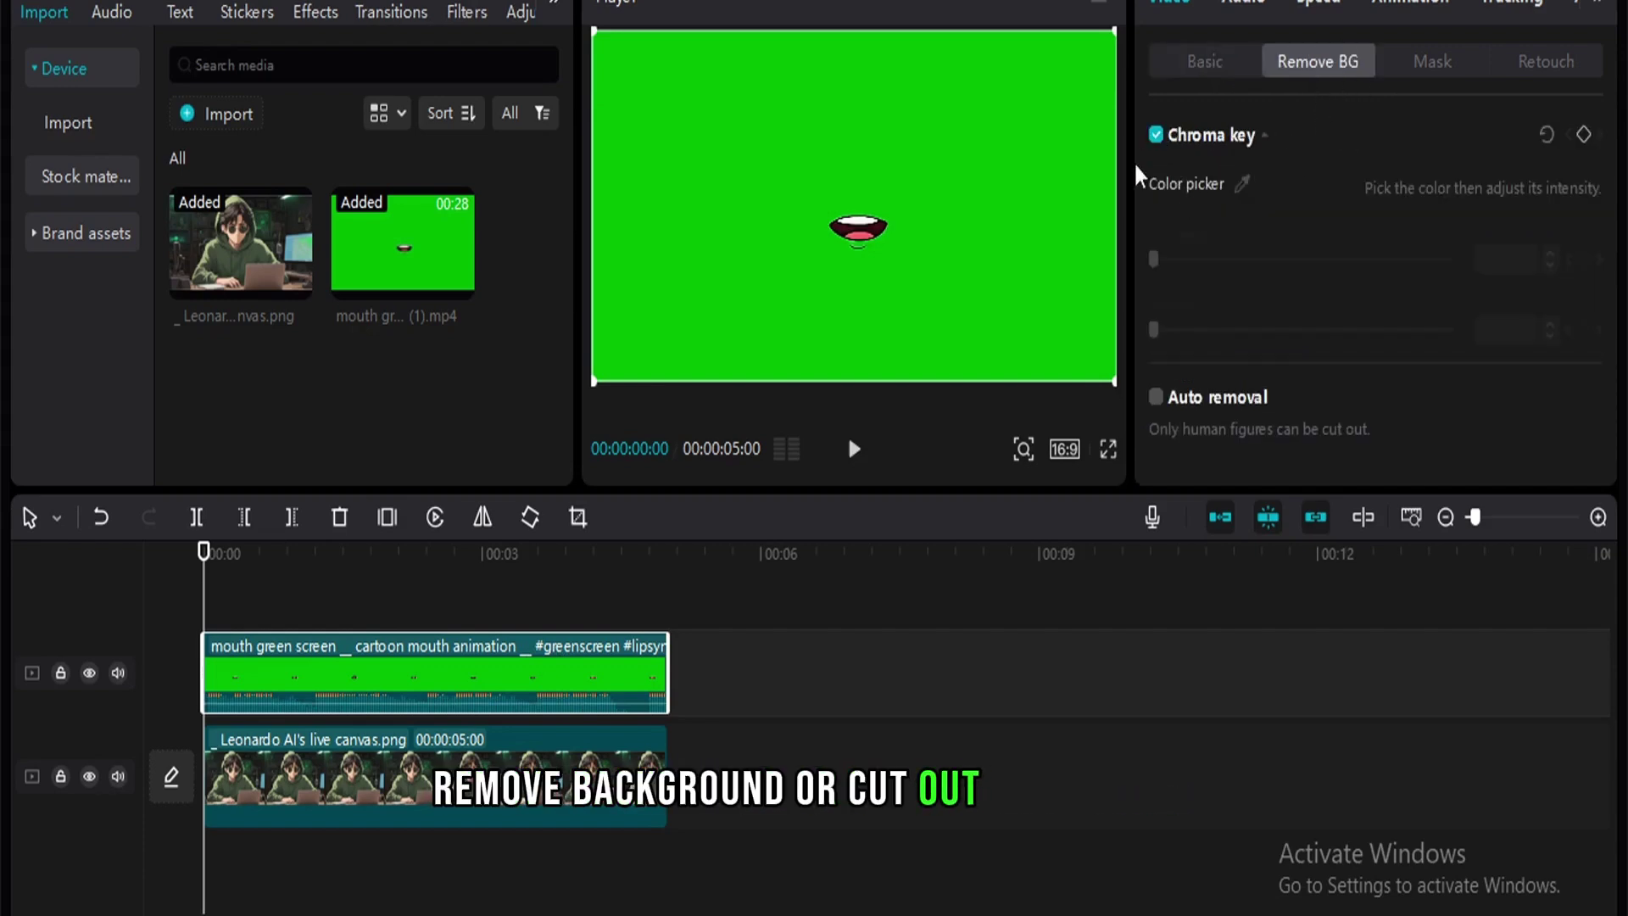
pyautogui.click(1243, 185)
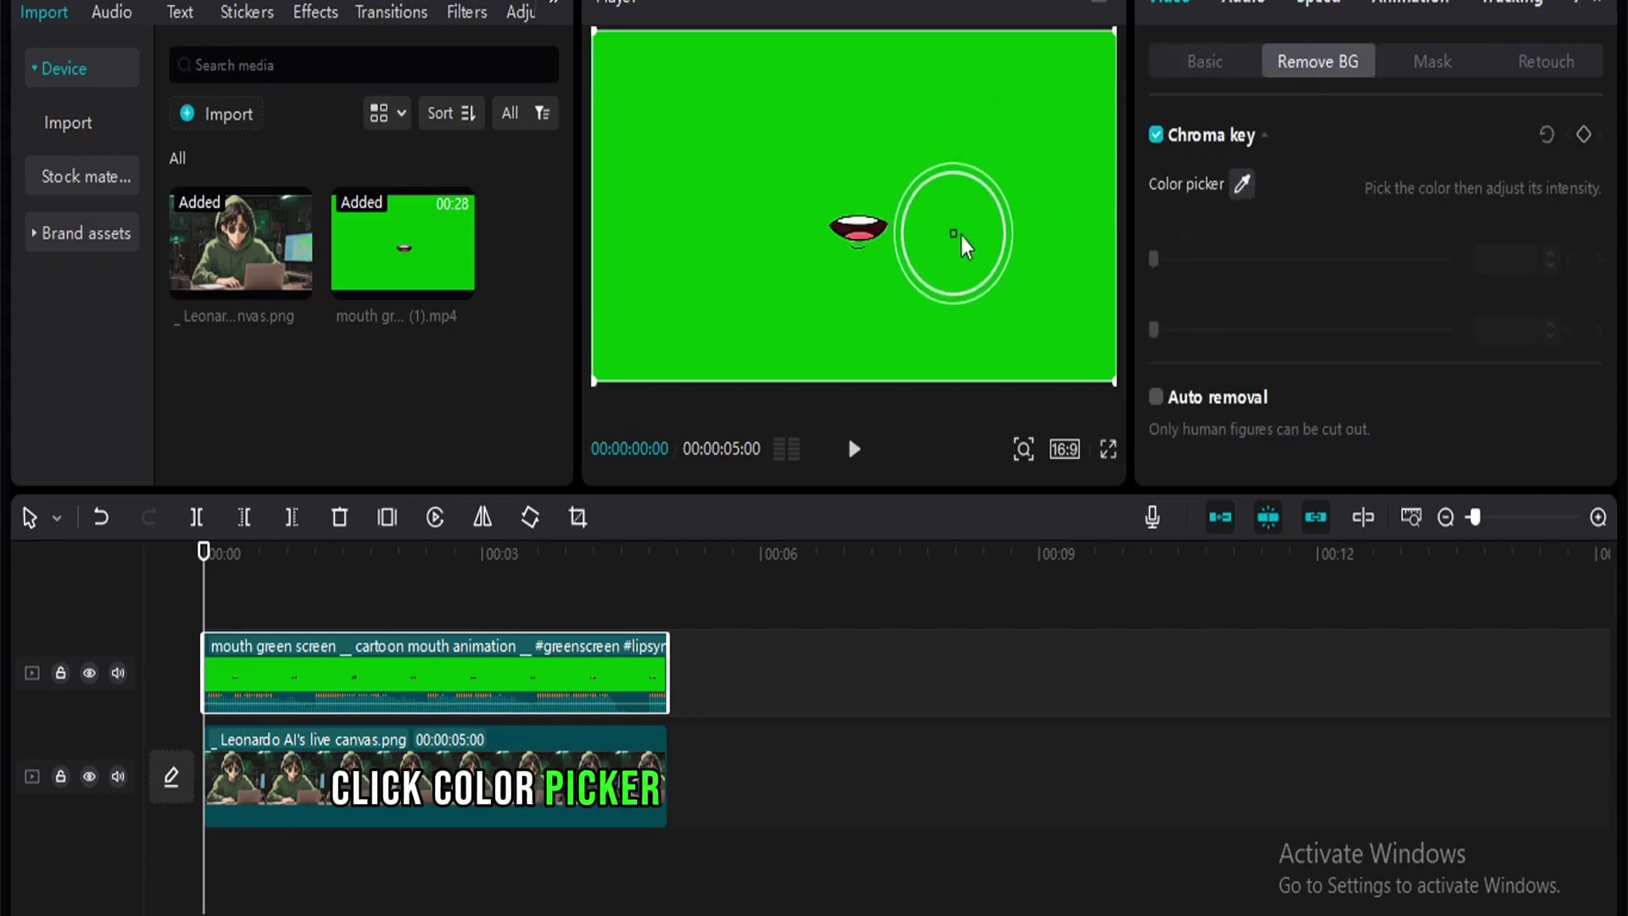
pyautogui.click(981, 204)
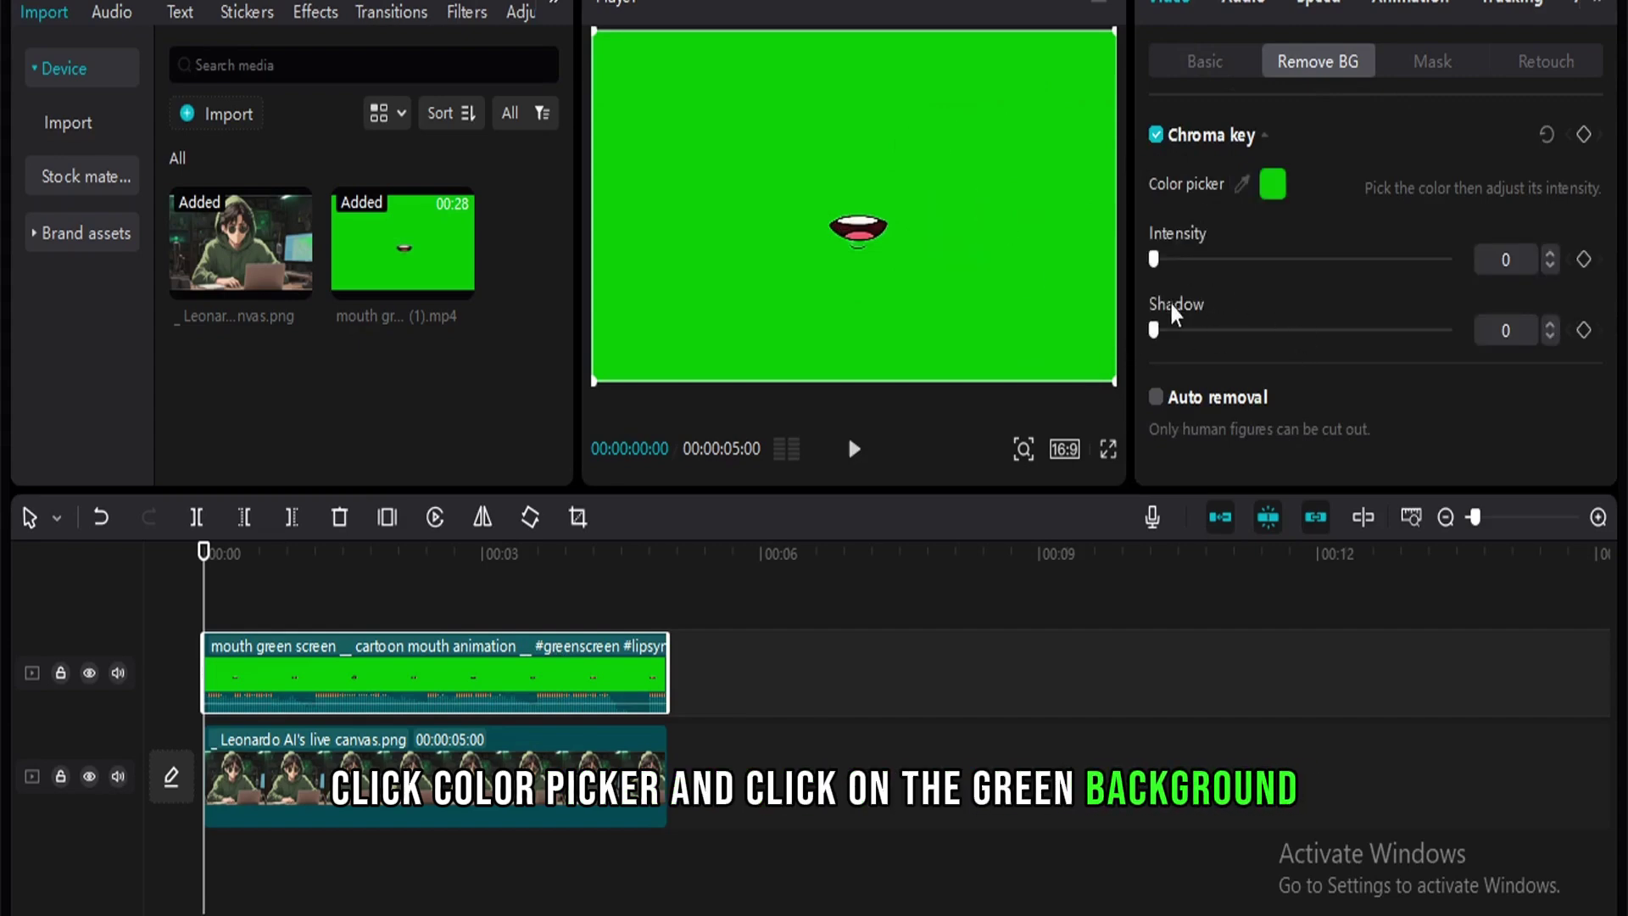
pyautogui.moveTo(1154, 331); pyautogui.dragTo(1328, 333)
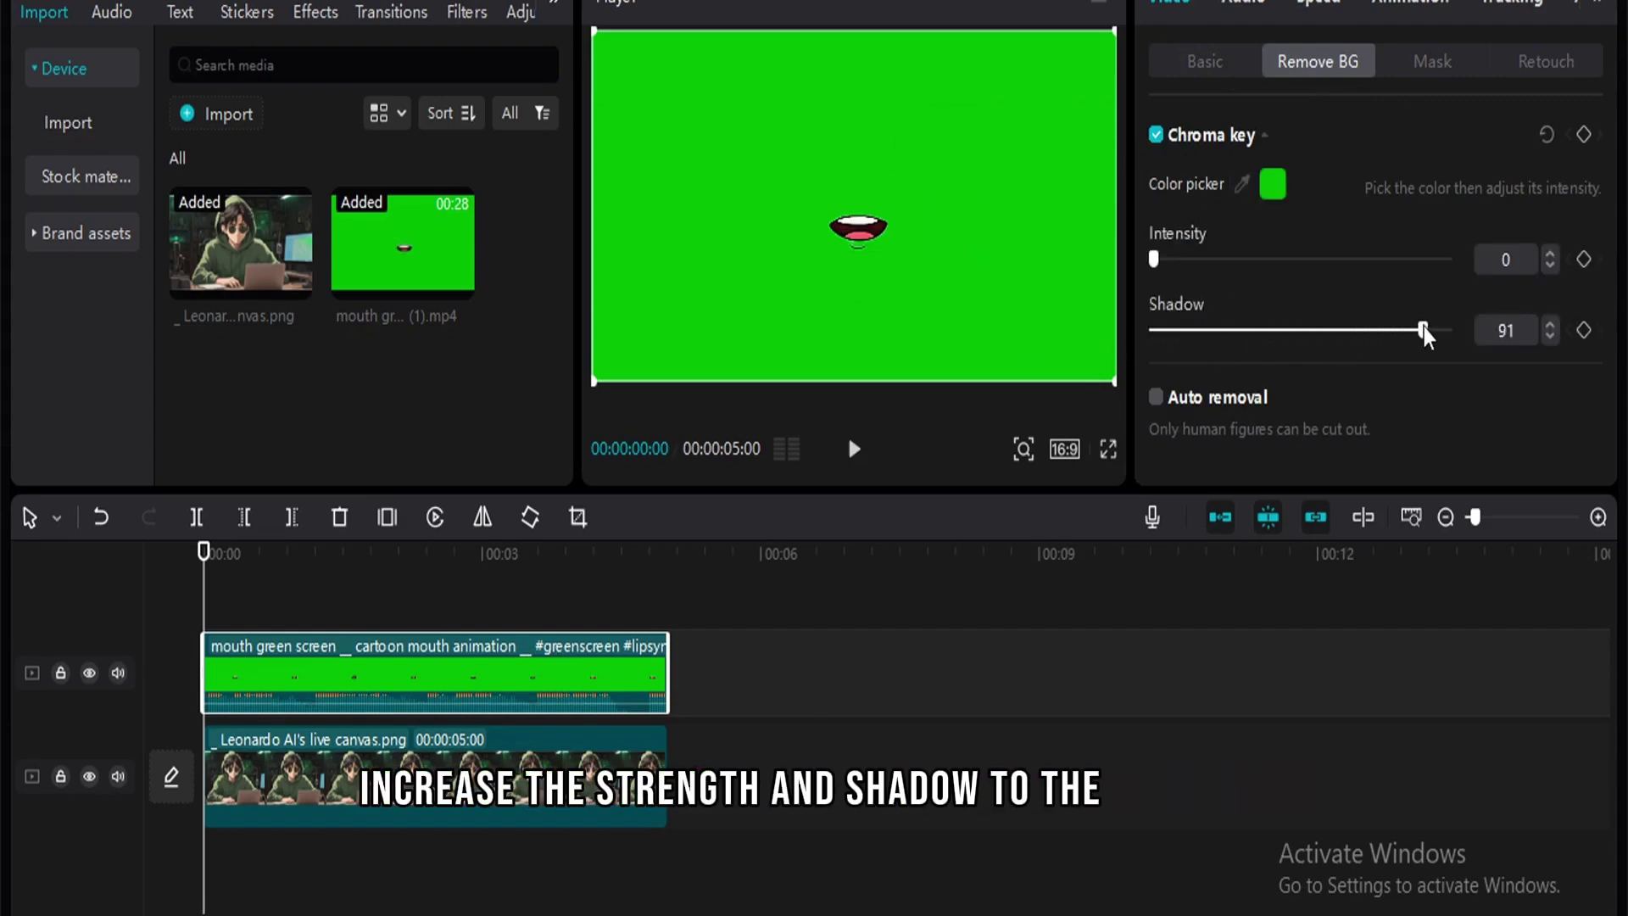
pyautogui.moveTo(1155, 261); pyautogui.dragTo(1443, 262)
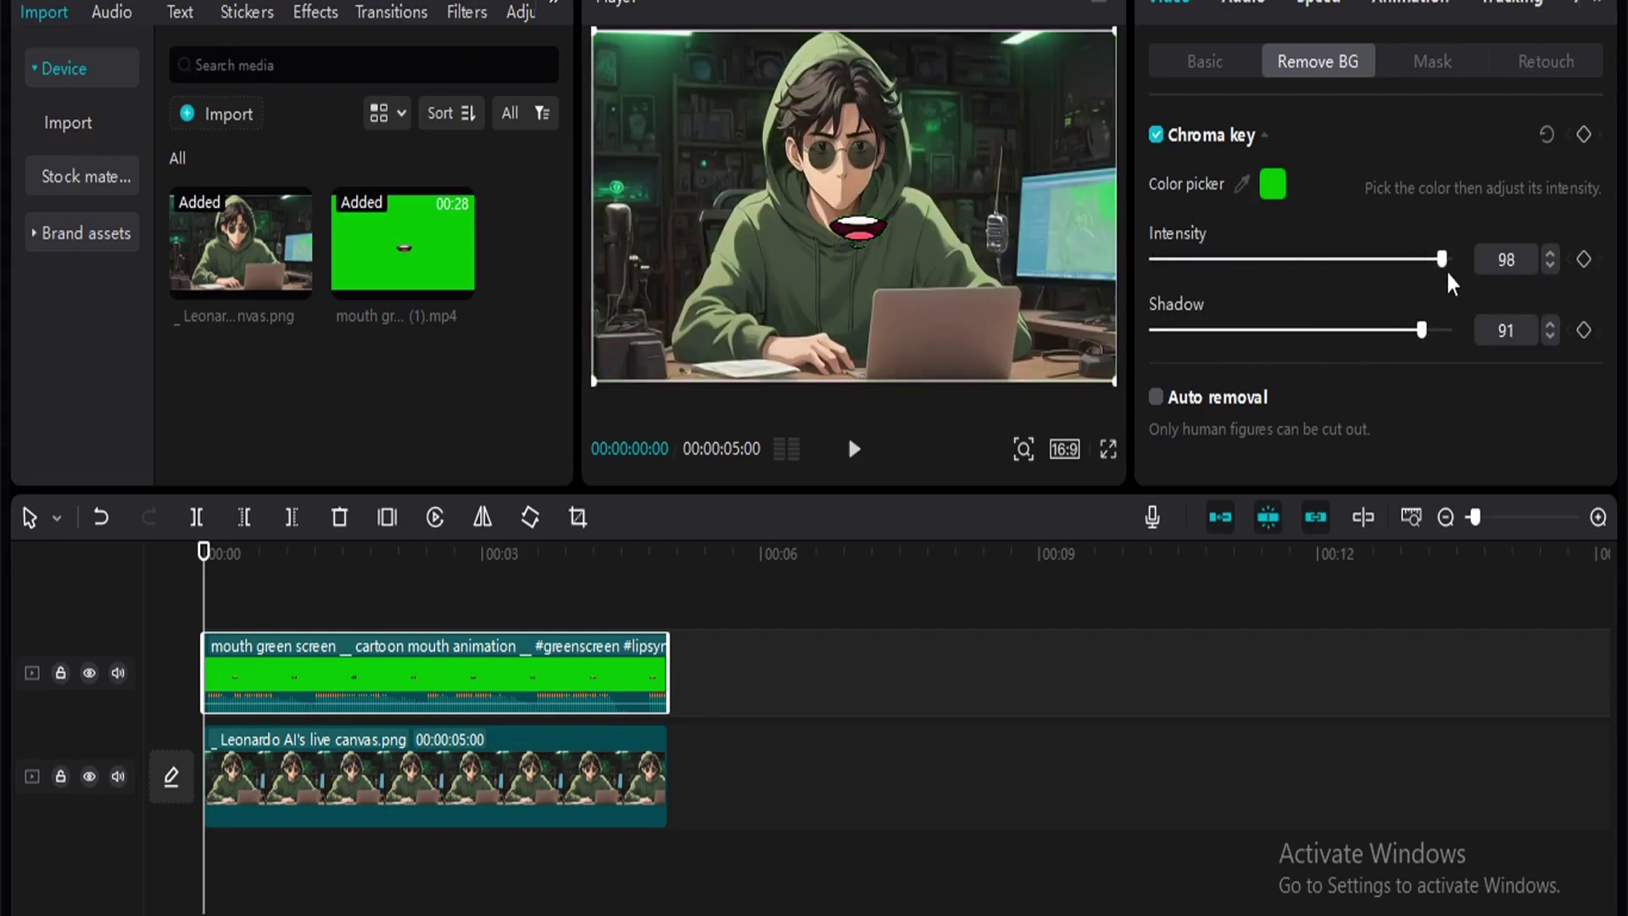
pyautogui.moveTo(1439, 333); pyautogui.dragTo(1447, 333)
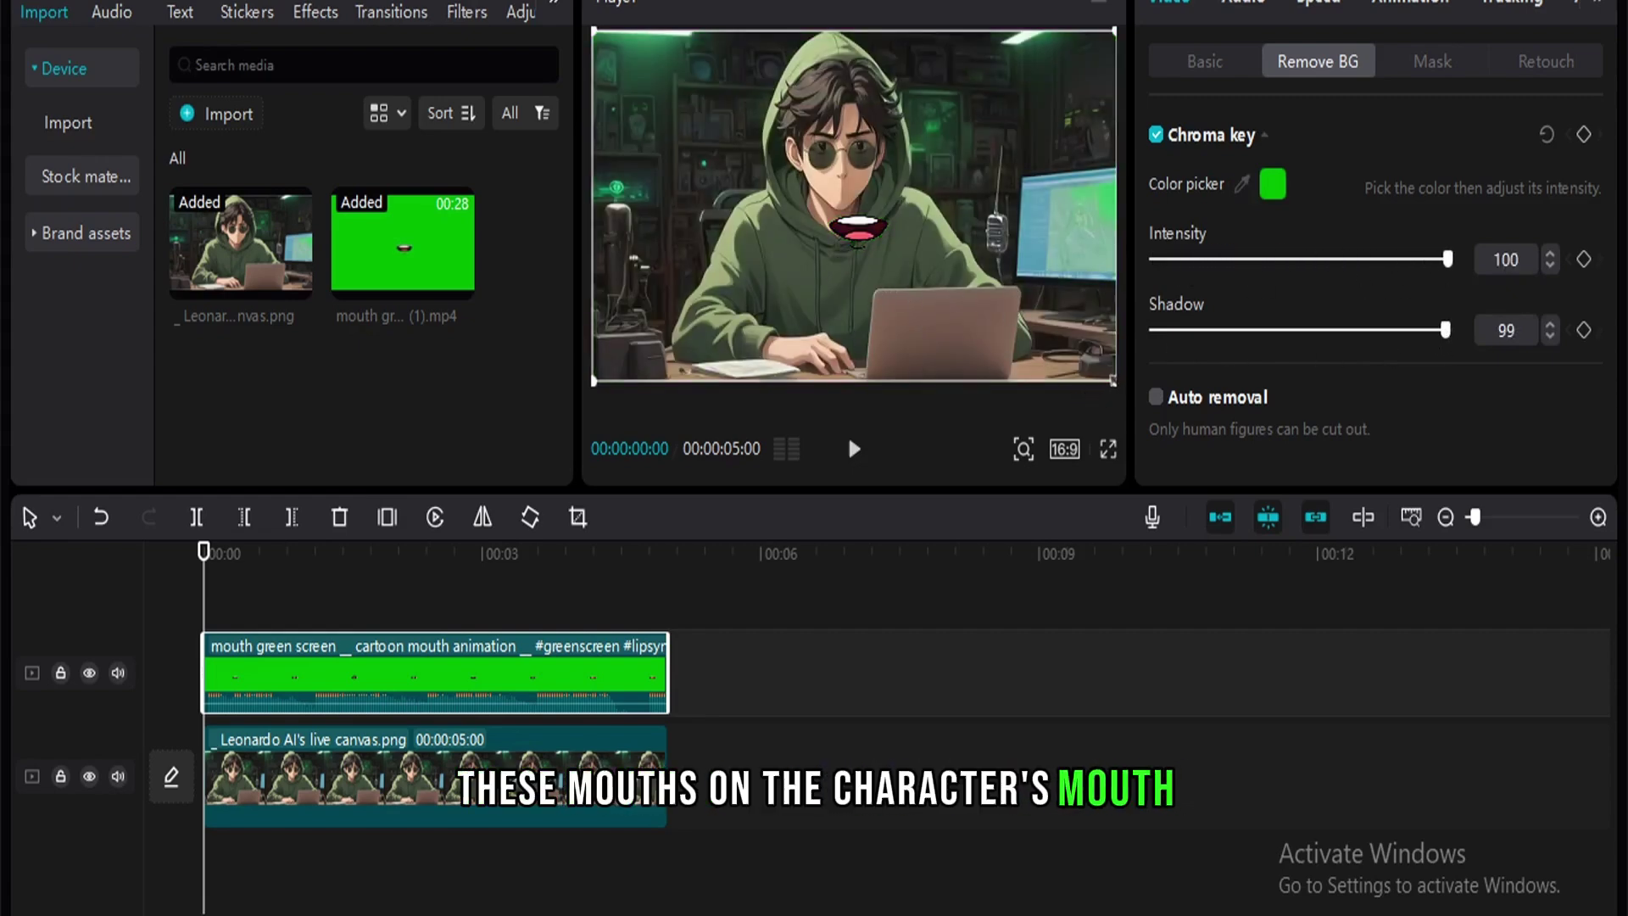
# Shrink the mouth overlay to fit the character's face and check it in playback.
pyautogui.click(890, 229)
pyautogui.moveTo(1113, 380); pyautogui.dragTo(1038, 329)
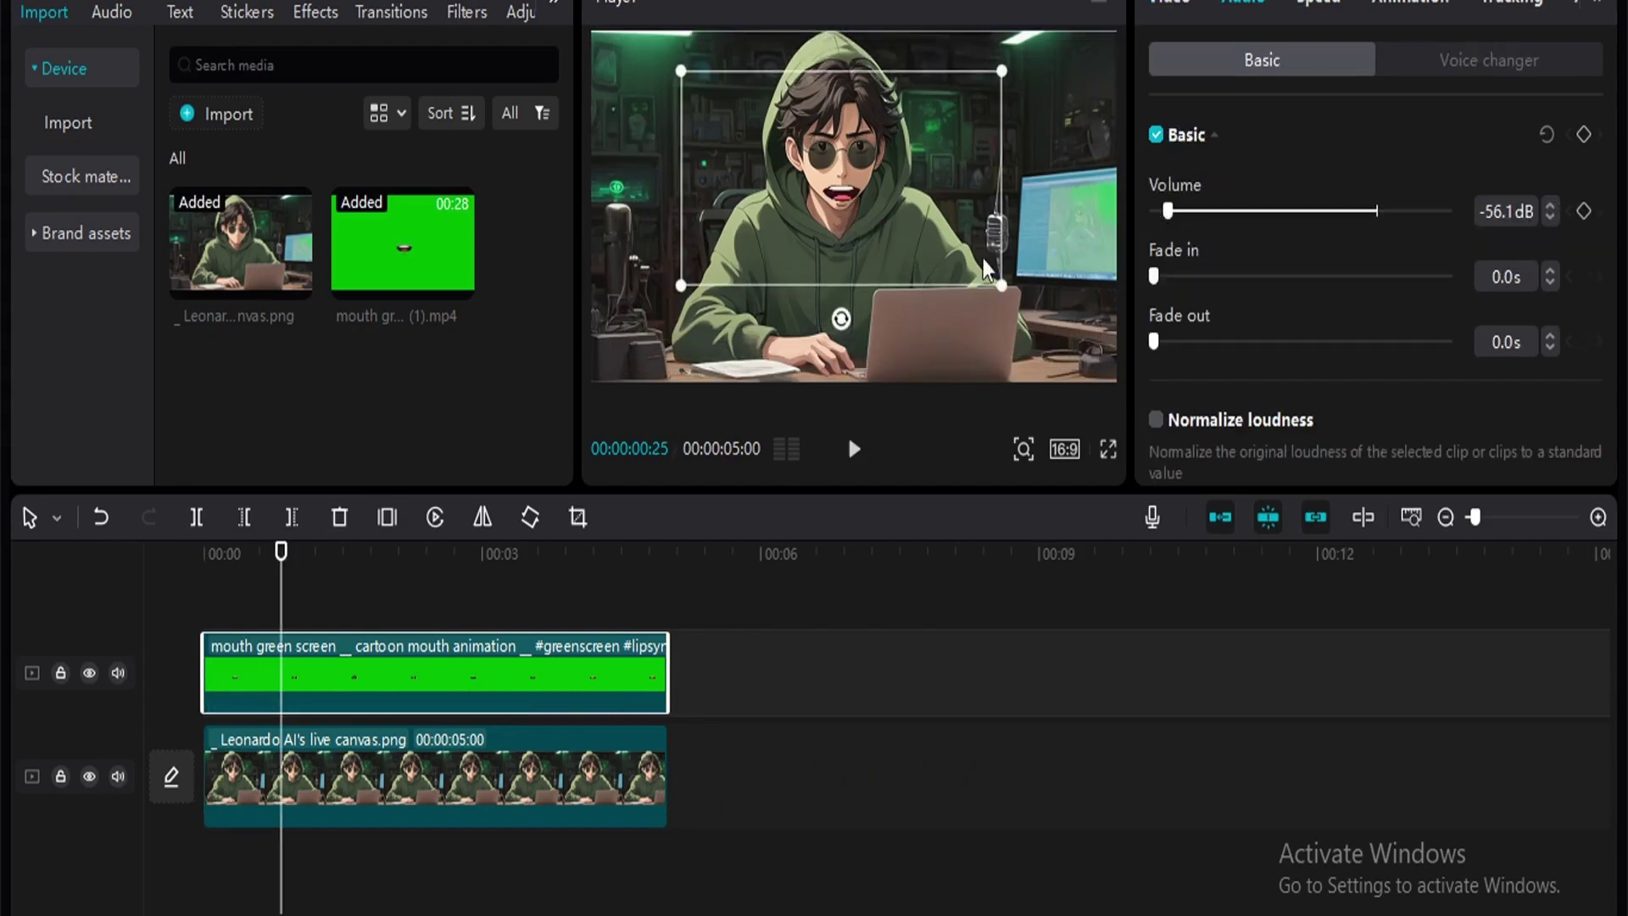
pyautogui.click(854, 449)
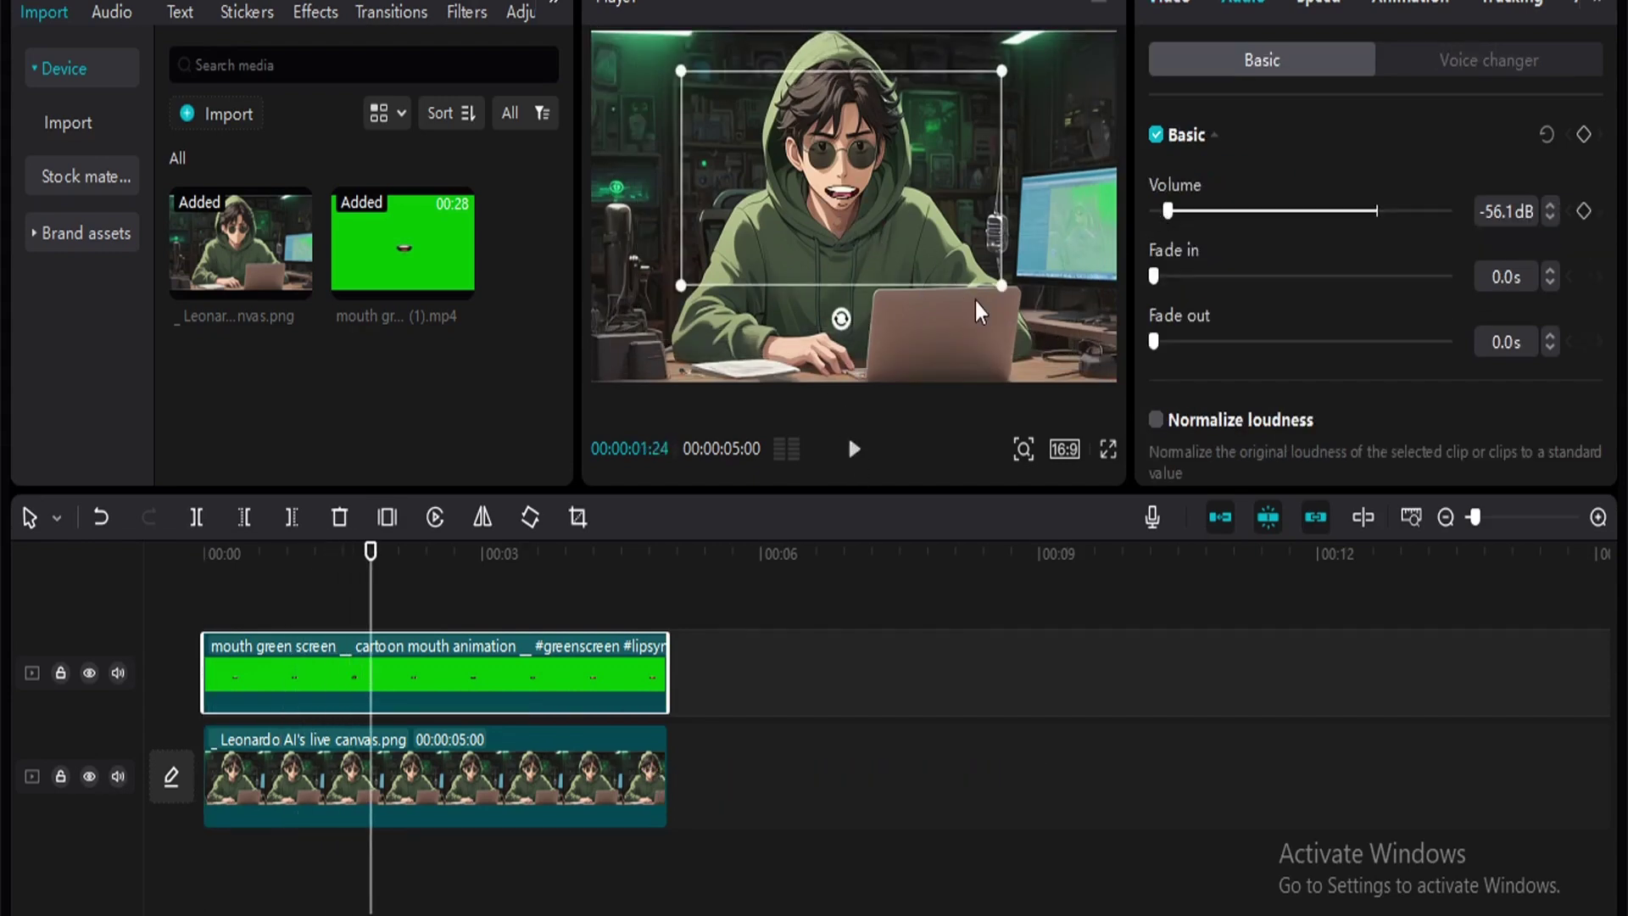
pyautogui.moveTo(1016, 290); pyautogui.dragTo(995, 282)
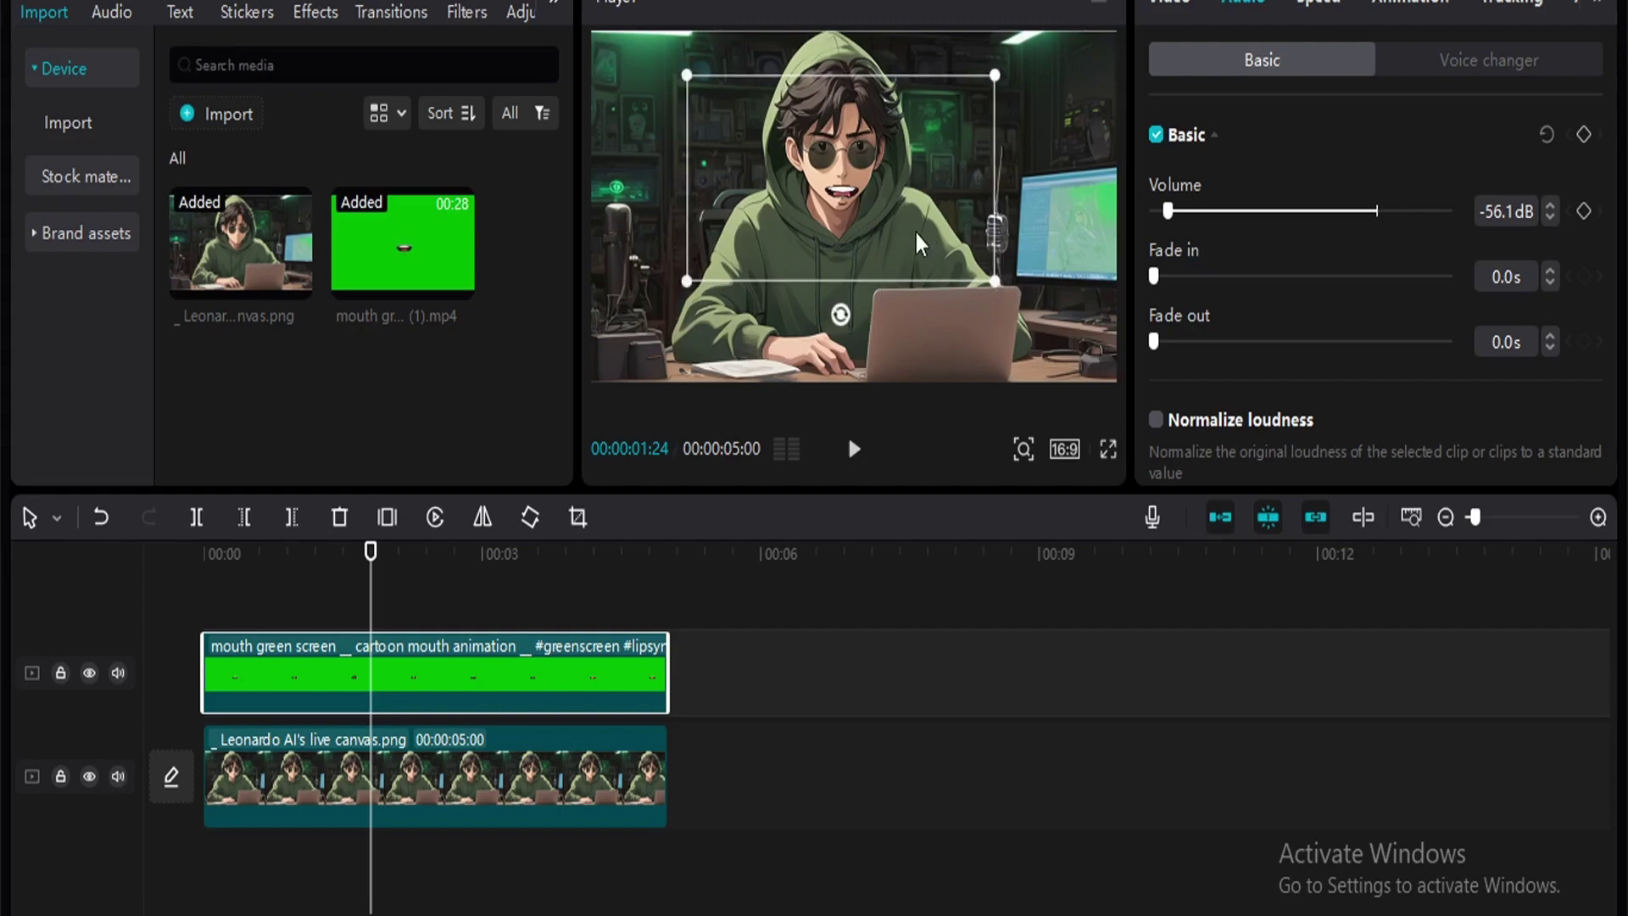
pyautogui.click(856, 449)
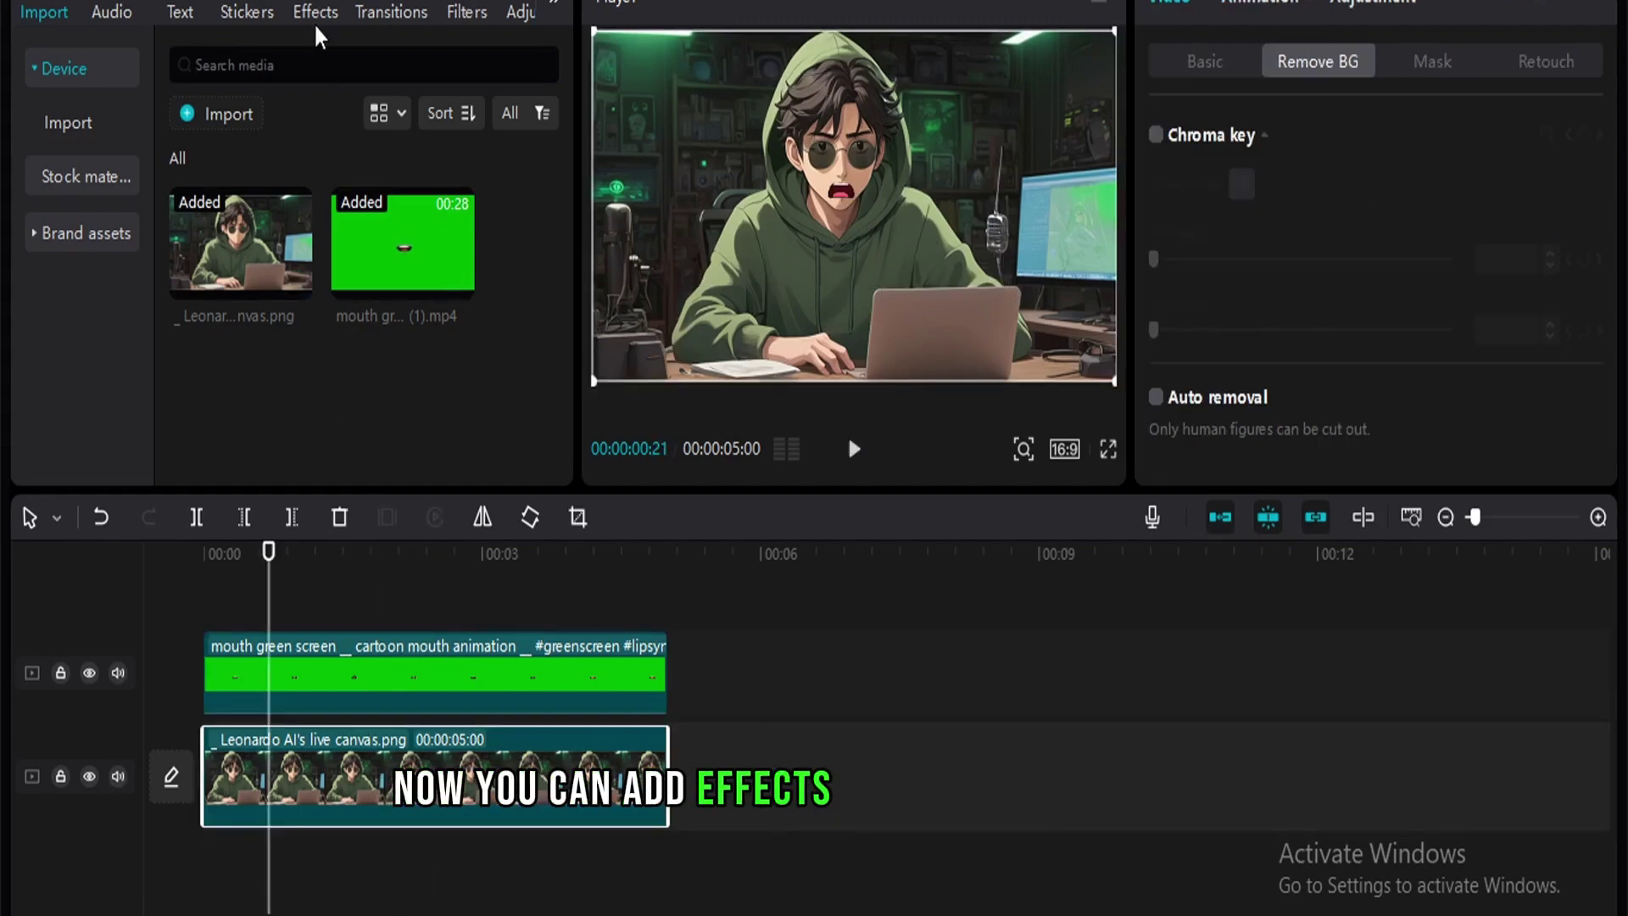
# Preview Flash Vibration and two other trending video effects on the character.
pyautogui.click(316, 12)
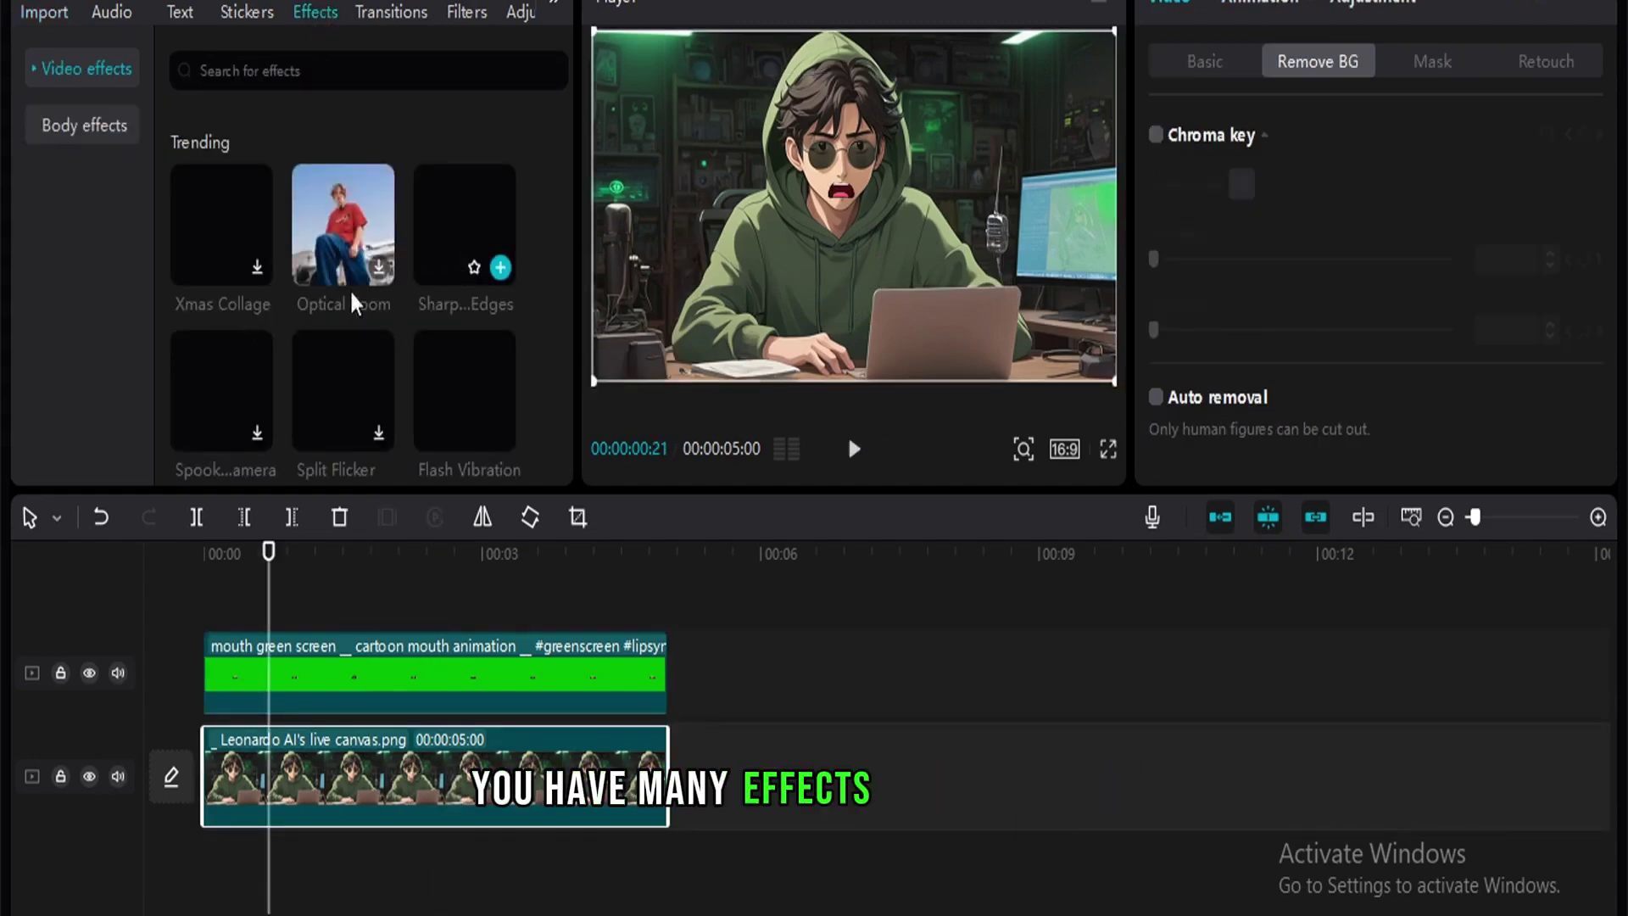
pyautogui.scroll(-2, 352, 302)
pyautogui.scroll(2, 382, 293)
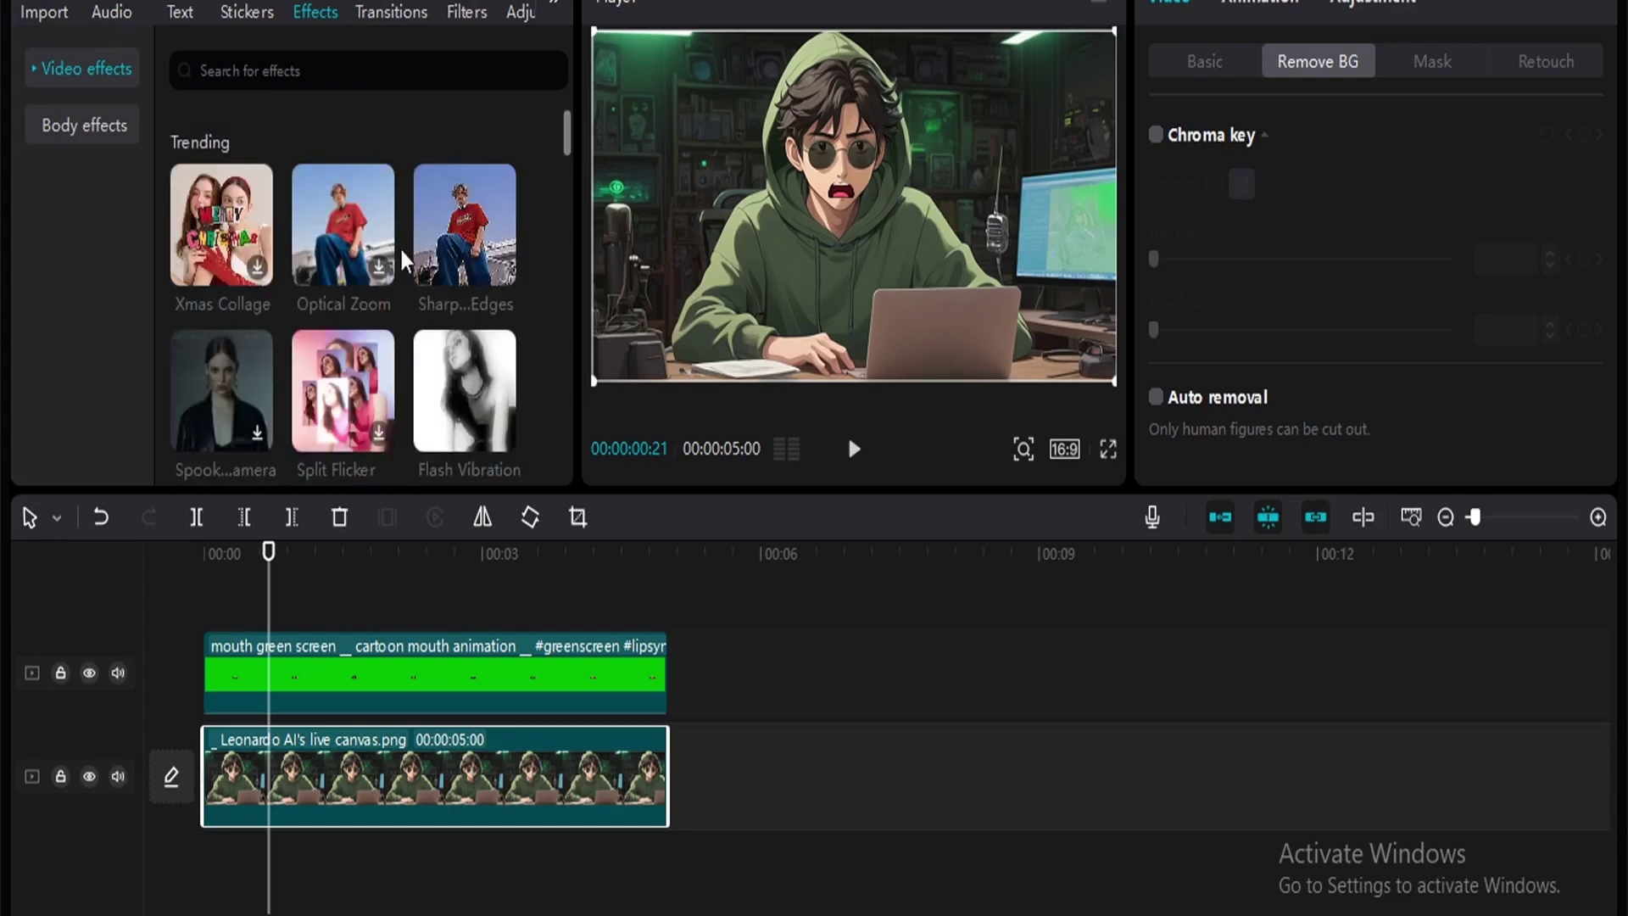
pyautogui.click(464, 388)
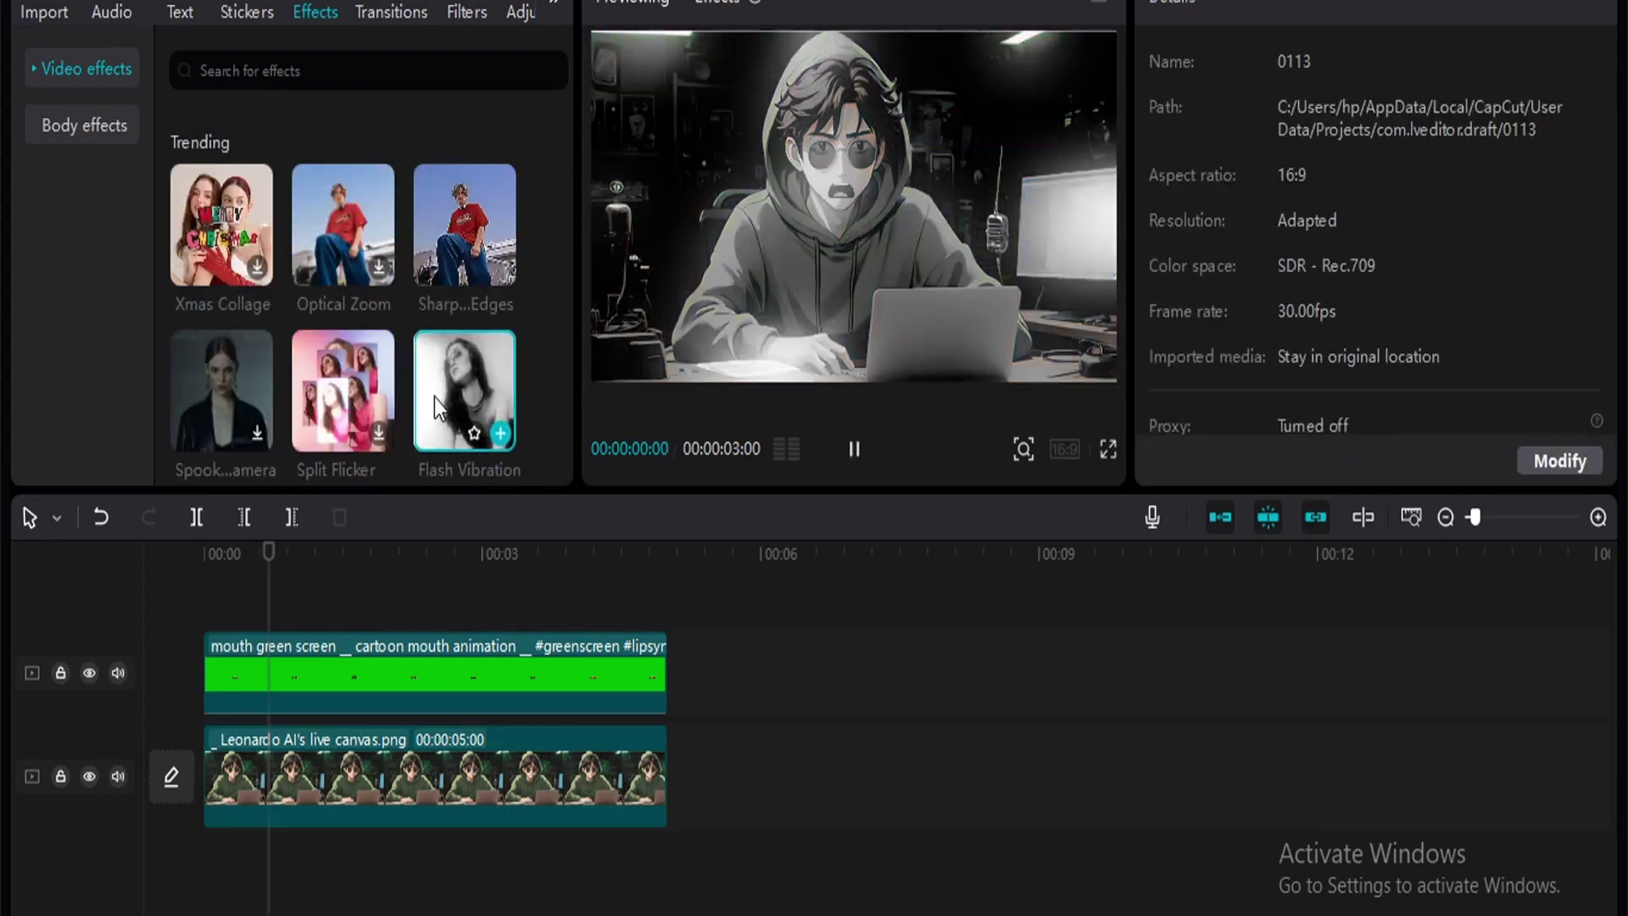
pyautogui.moveTo(342, 390)
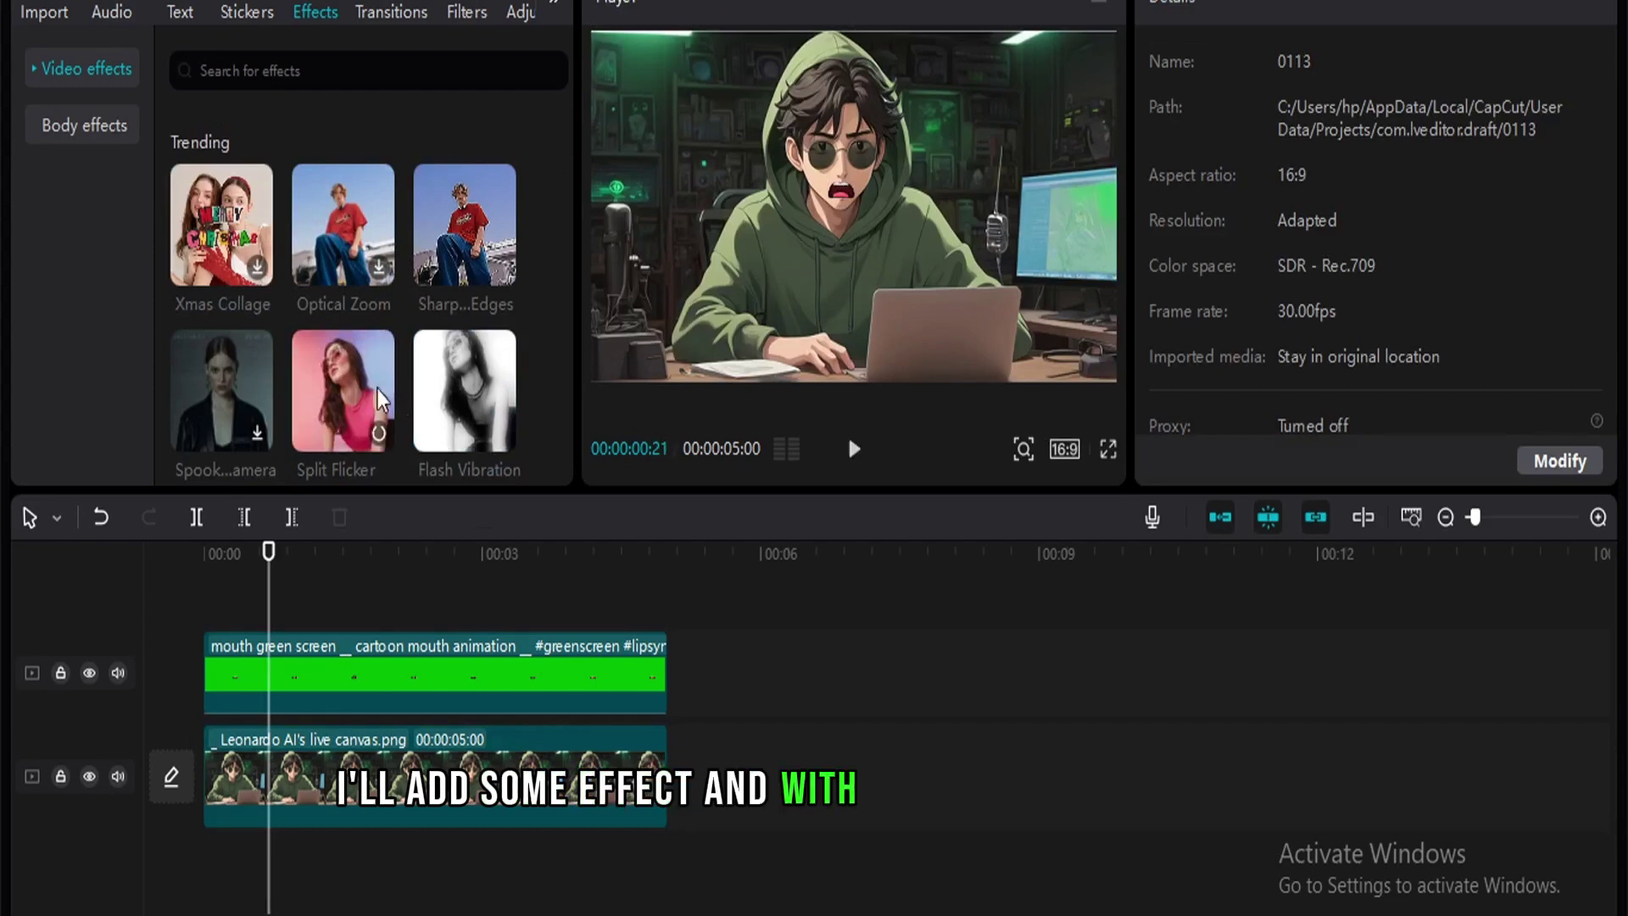
pyautogui.scroll(-1, 393, 411)
pyautogui.click(382, 403)
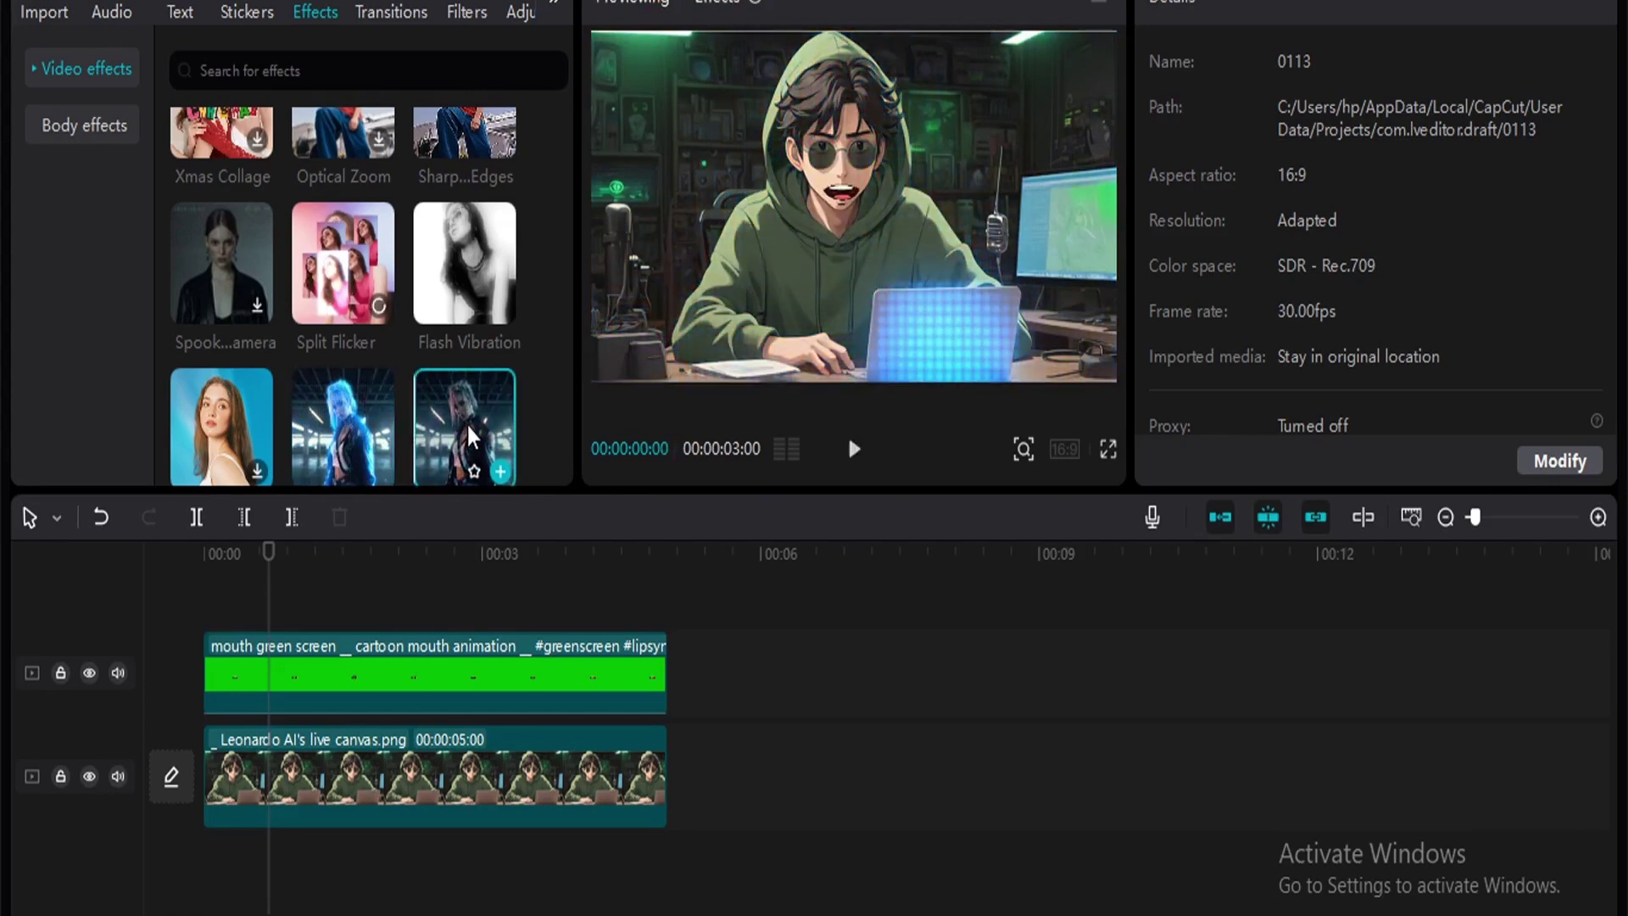
pyautogui.click(466, 423)
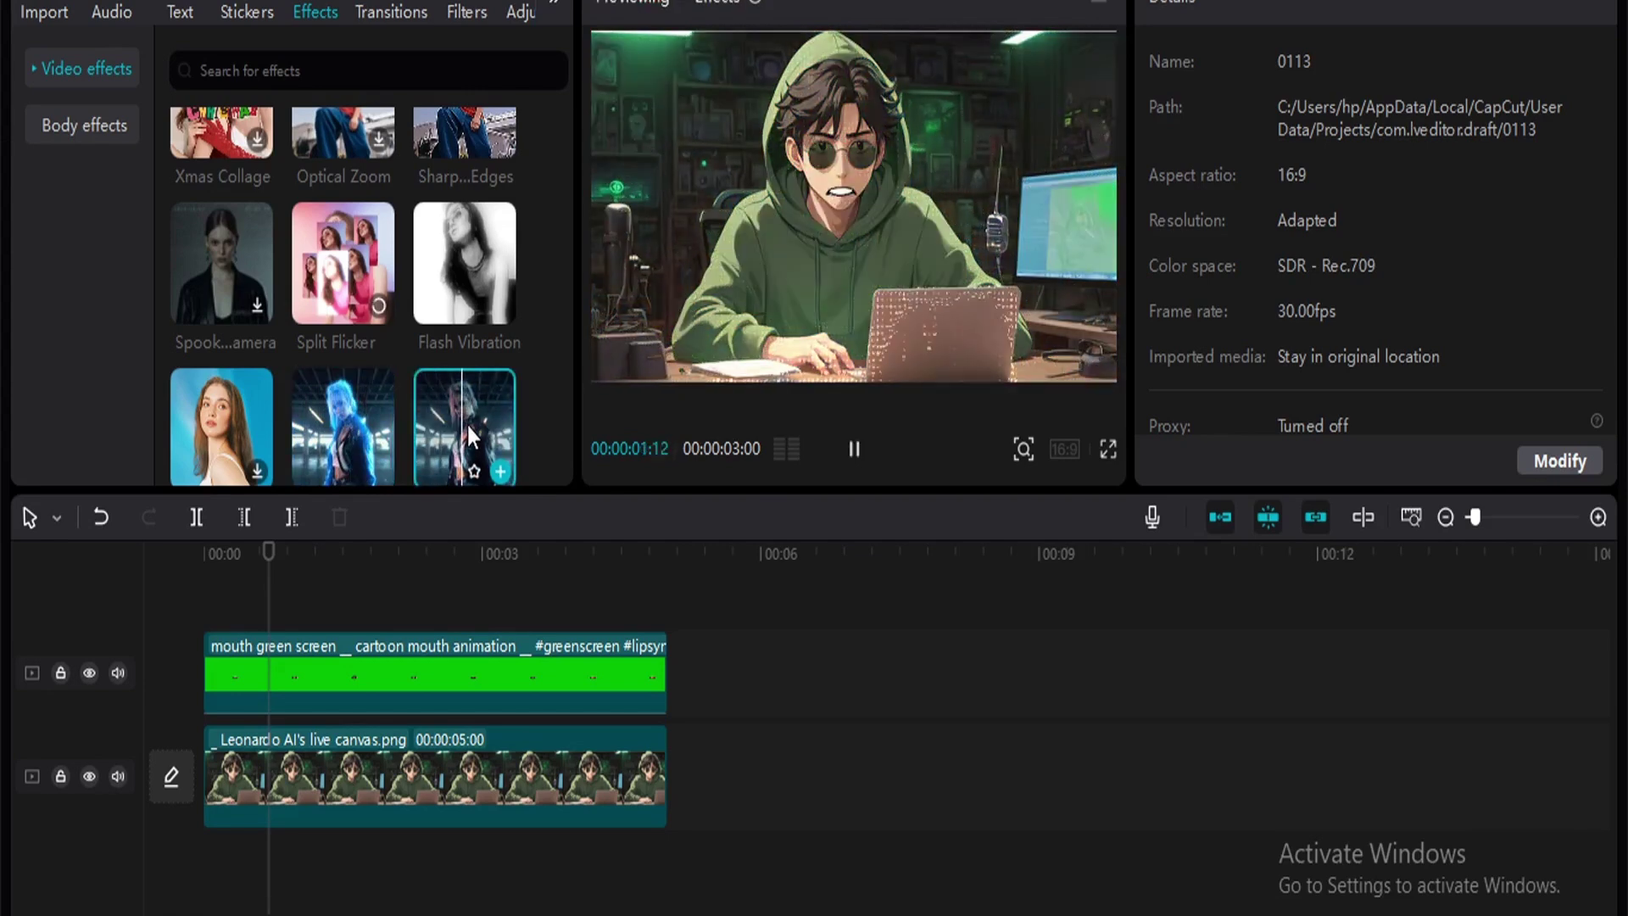
pyautogui.scroll(-2, 467, 422)
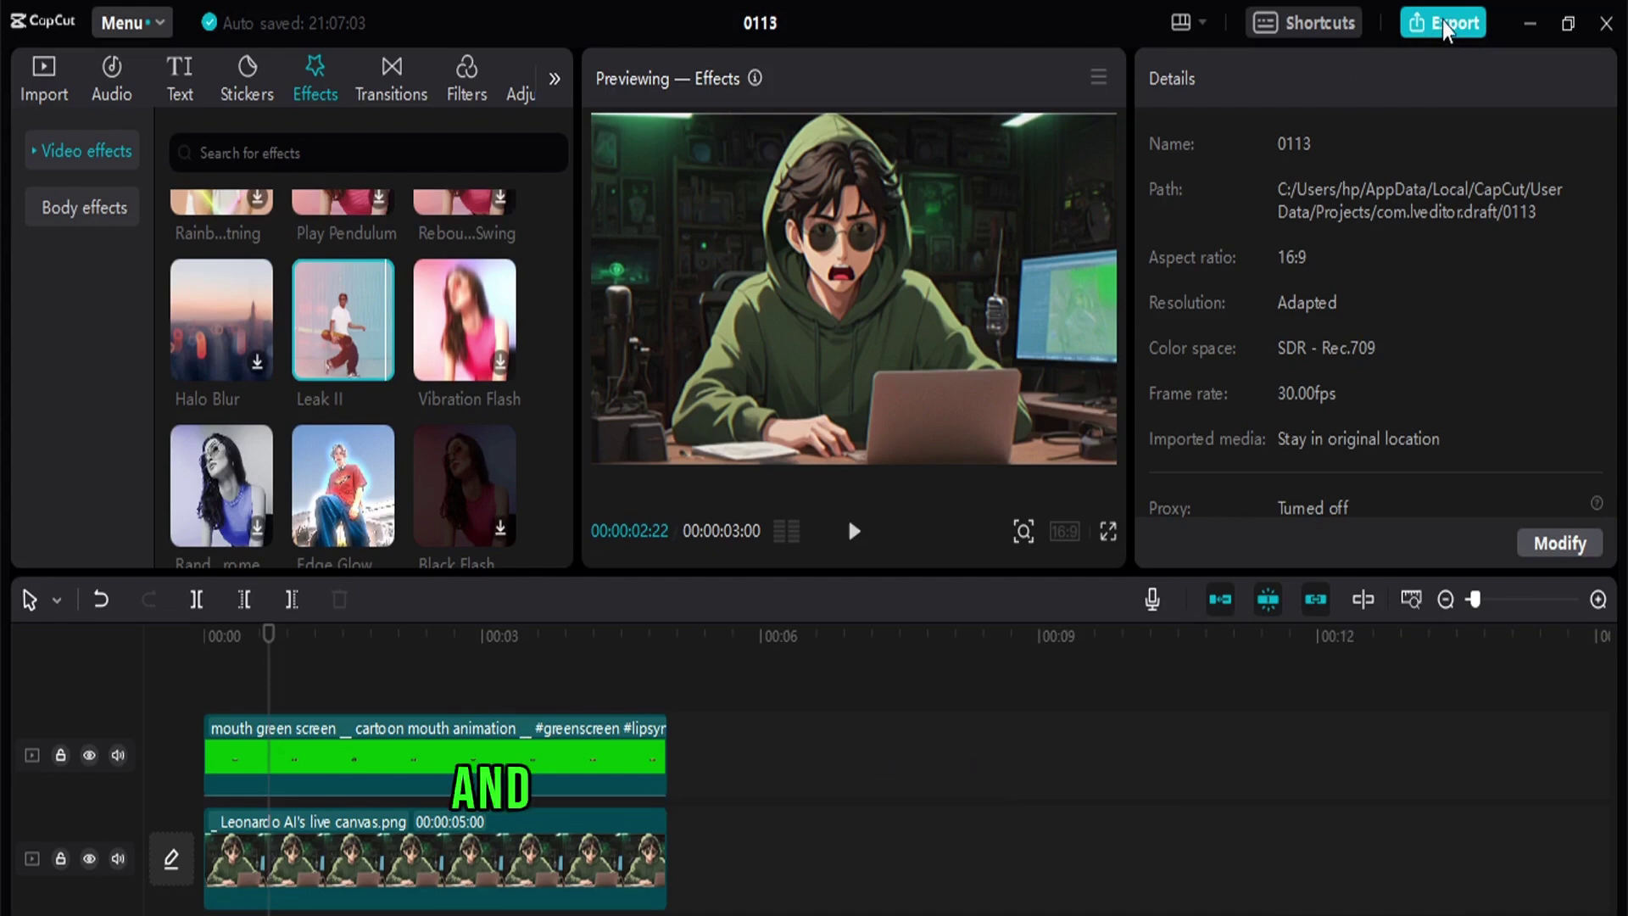